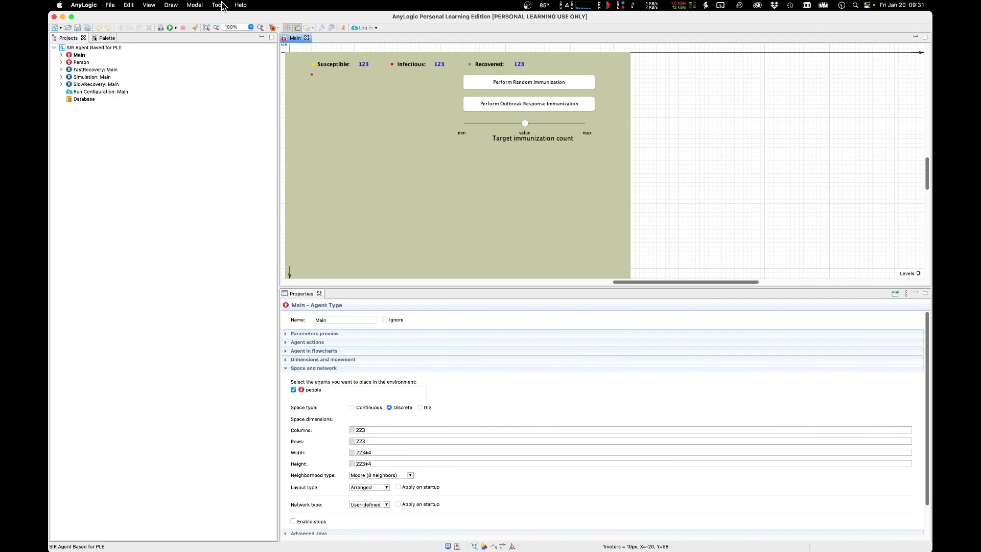
# Set the runtime preference for the model animation browser to Custom, choosing Safari from Applications, and confirm the preferences
pyautogui.click(222, 4)
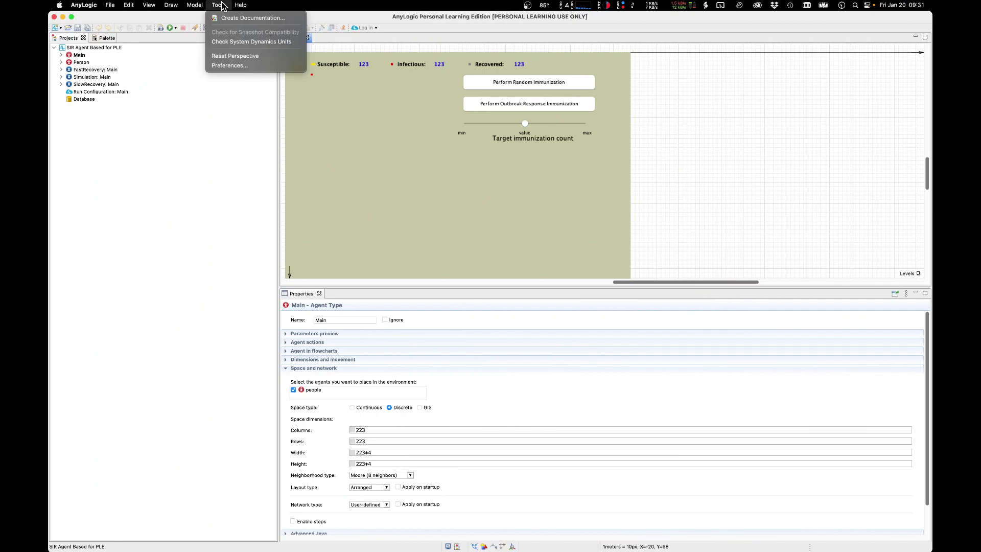
pyautogui.click(291, 66)
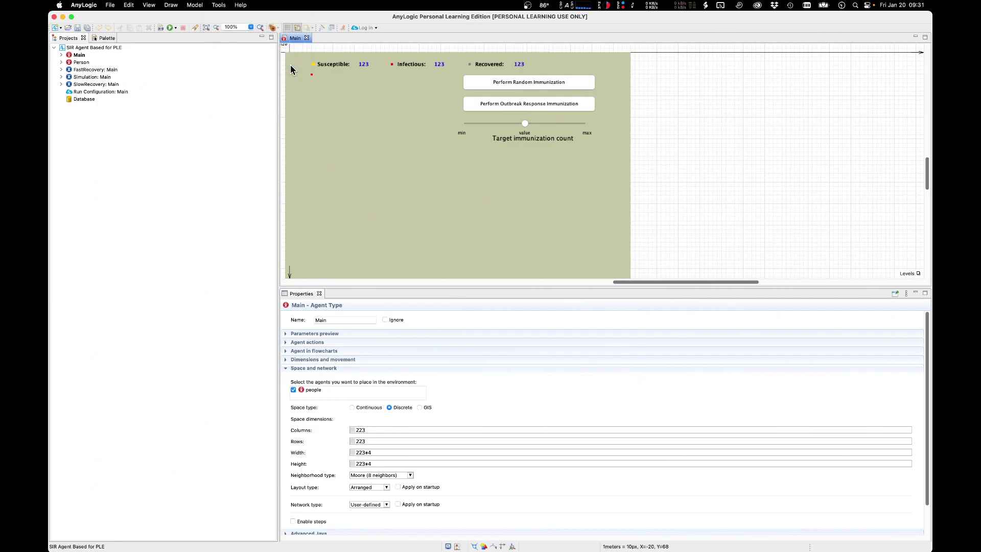
pyautogui.click(365, 178)
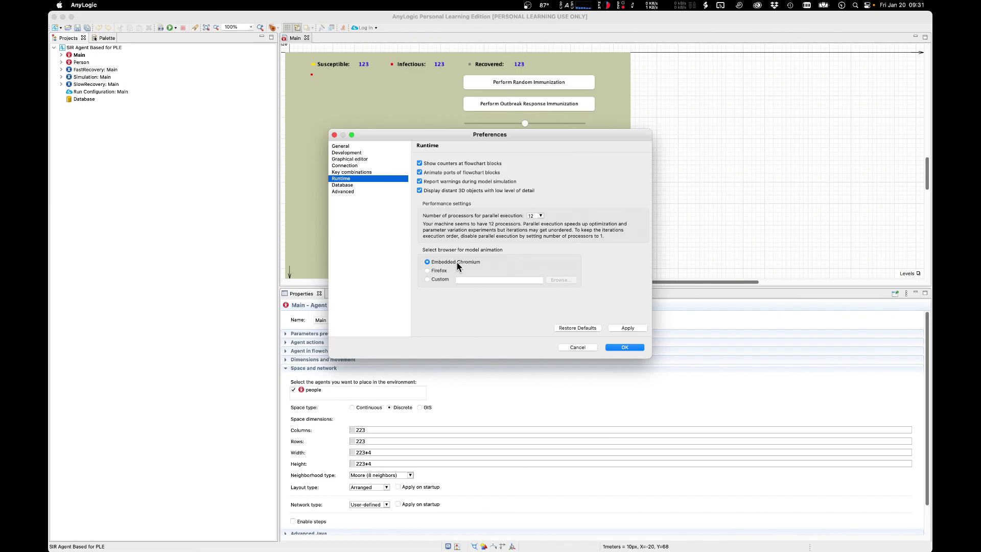
pyautogui.click(440, 278)
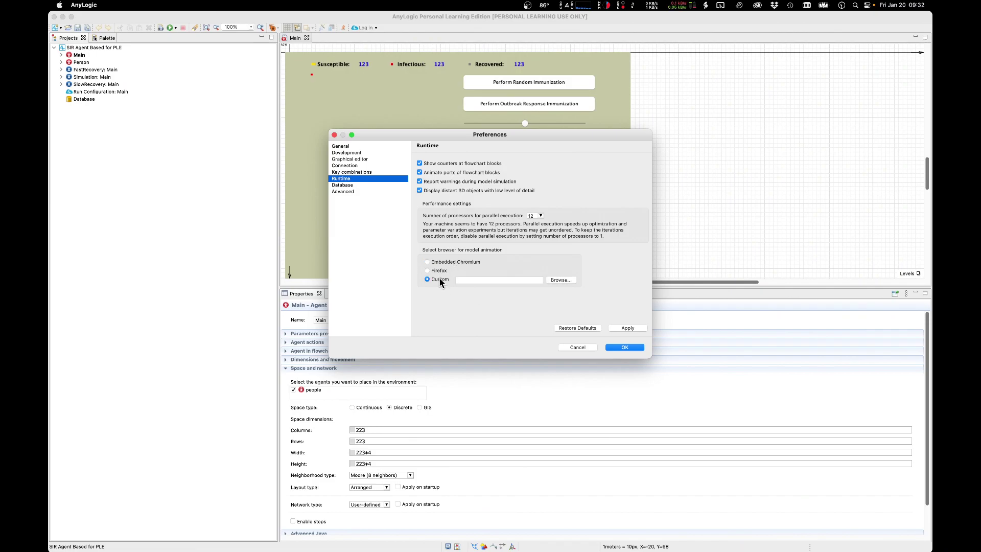
pyautogui.click(559, 280)
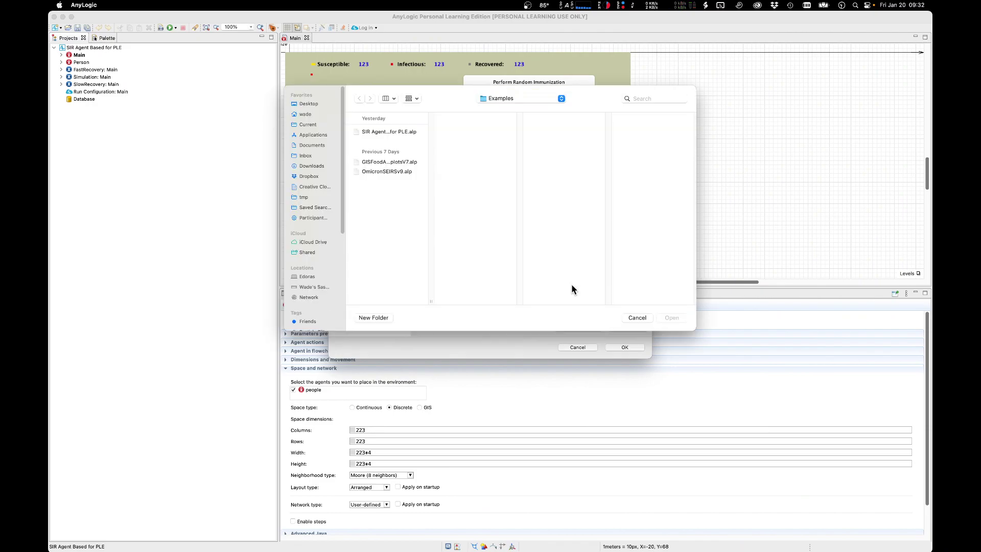
pyautogui.click(314, 136)
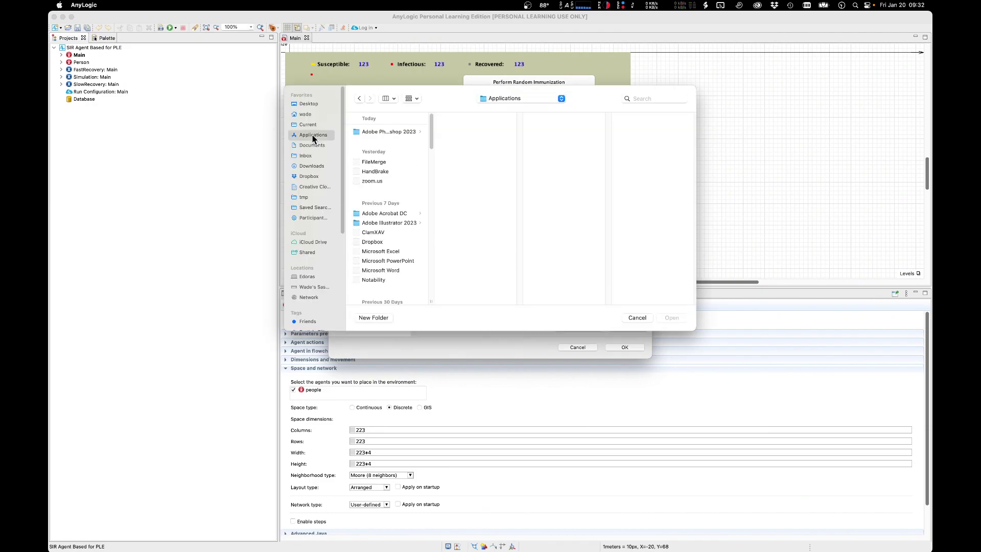
pyautogui.write('safari')
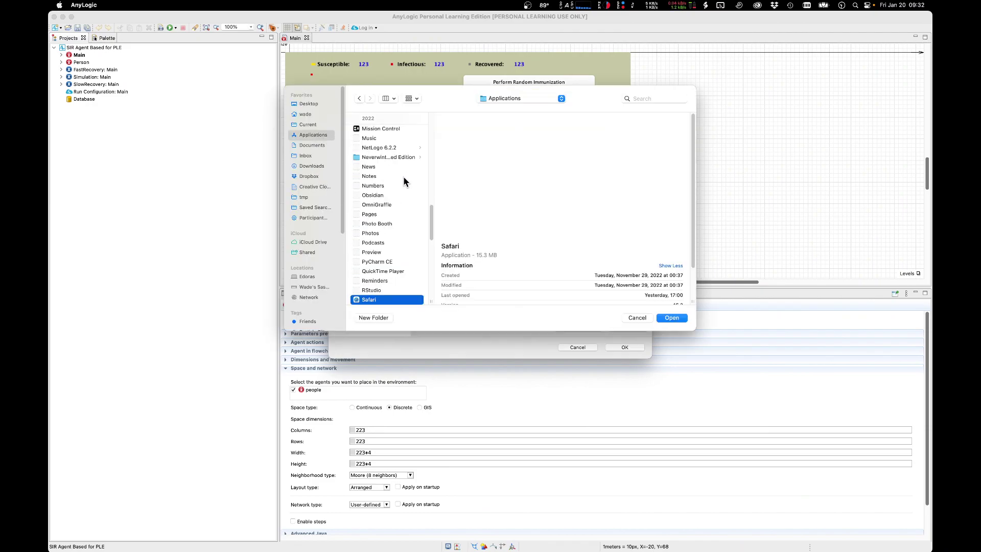
pyautogui.click(679, 318)
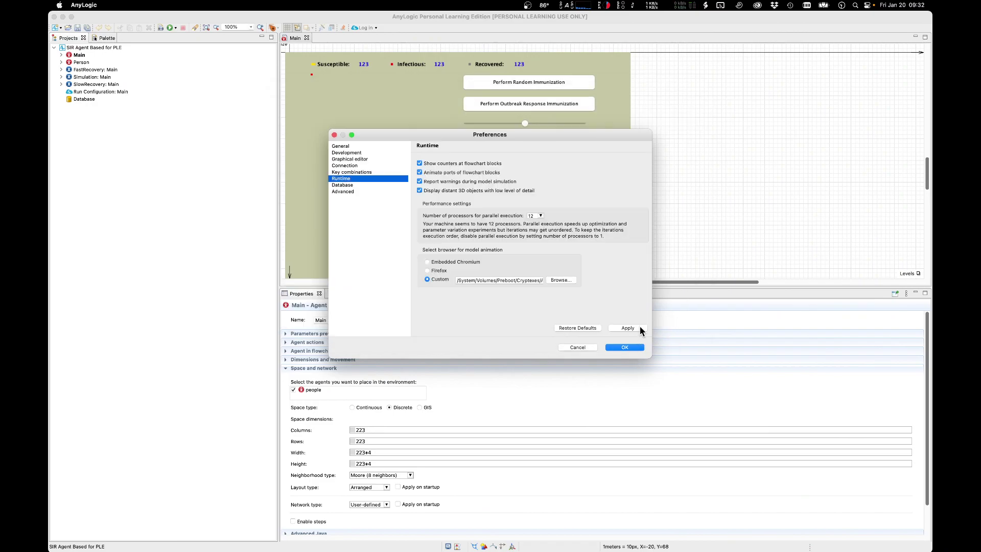
pyautogui.click(637, 348)
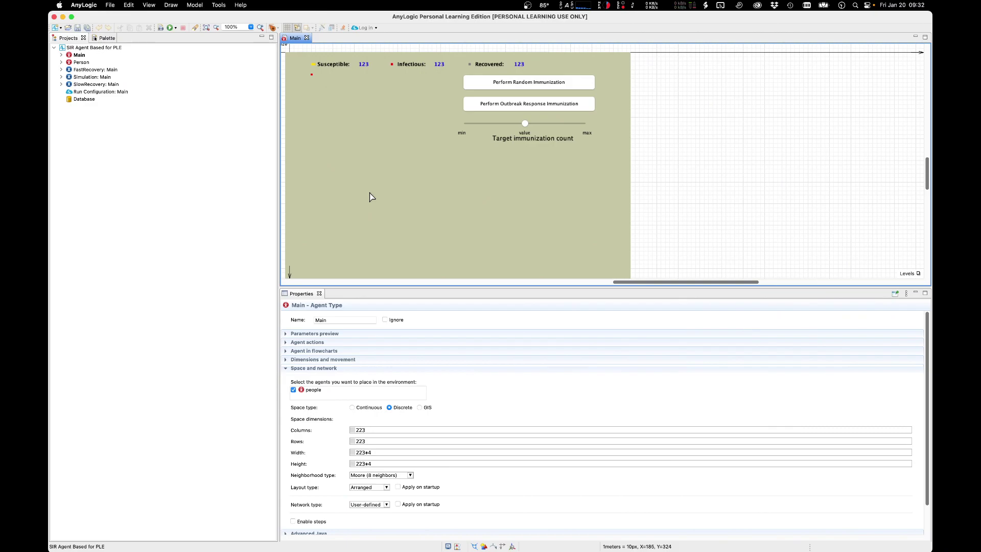
# Switch to the Terminal and Finder windows and go to the Macintosh HD root folder in Finder
pyautogui.press('super+Tab')
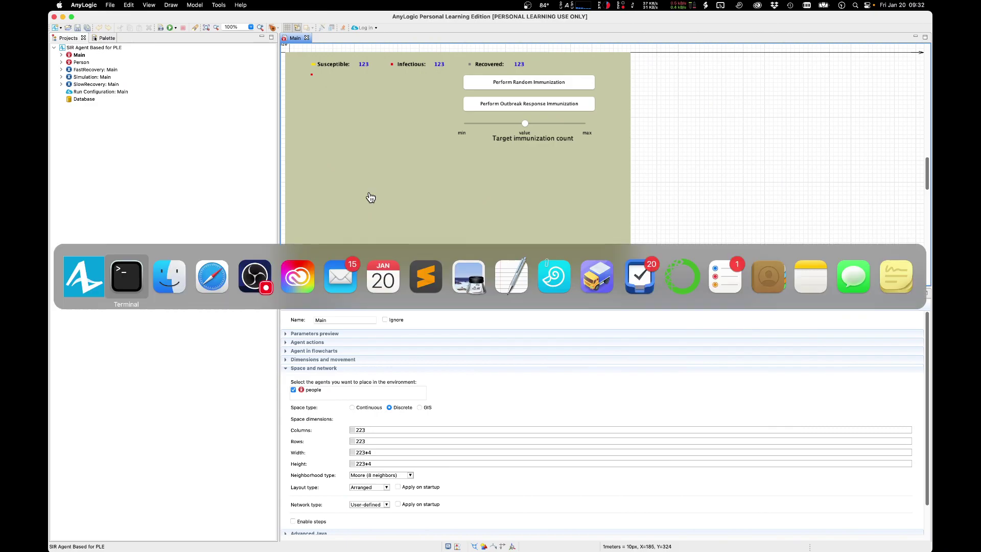
pyautogui.press('super+Tab')
pyautogui.press('super+Tab')
pyautogui.press('super+Tab')
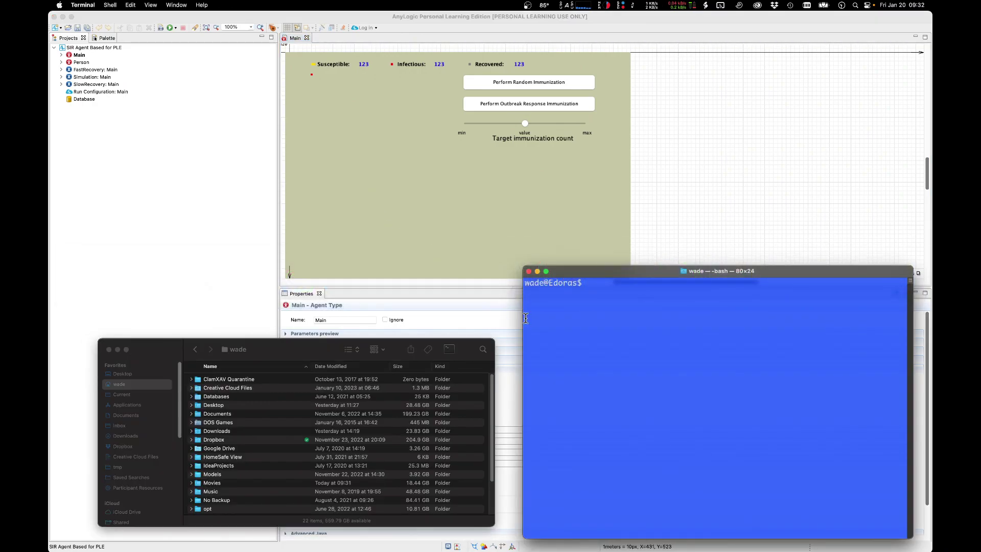
pyautogui.click(285, 350)
pyautogui.keyDown('super'); pyautogui.click(238, 350); pyautogui.keyUp('super')
pyautogui.click(242, 369)
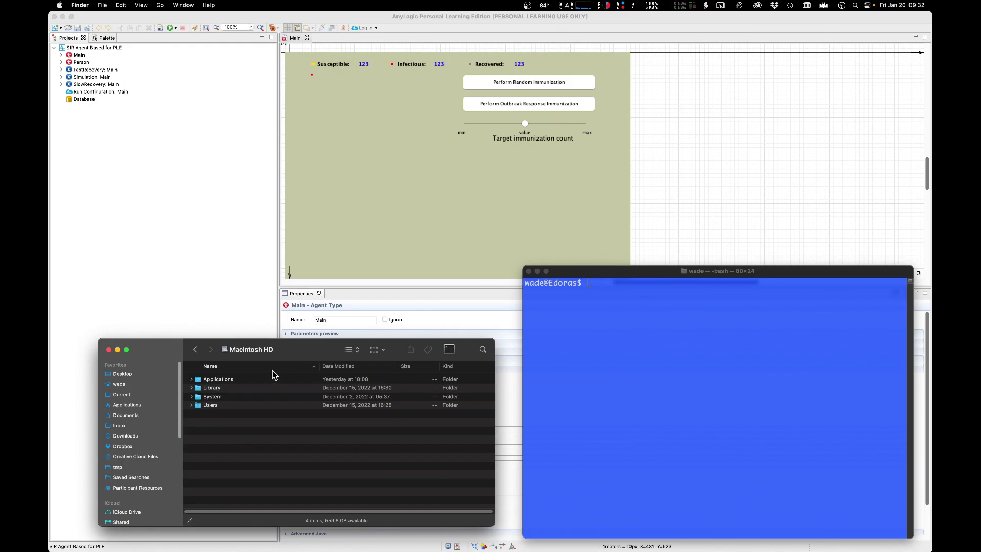
# Browse from Library through Java/JavaVirtualMachines/jdk-15.0.1.jdk/Contents to the MacOS folder containing the Java library
pyautogui.doubleClick(222, 388)
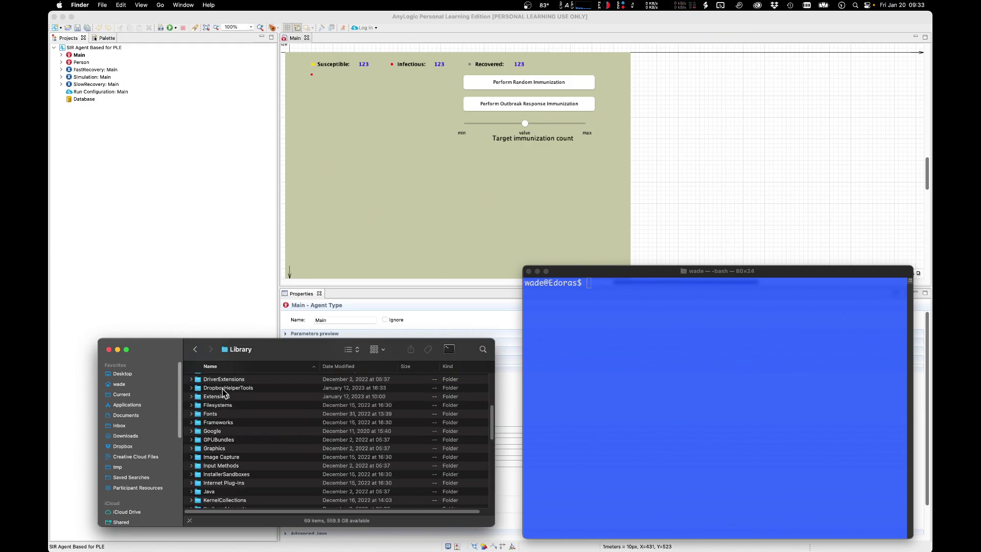
pyautogui.press('j')
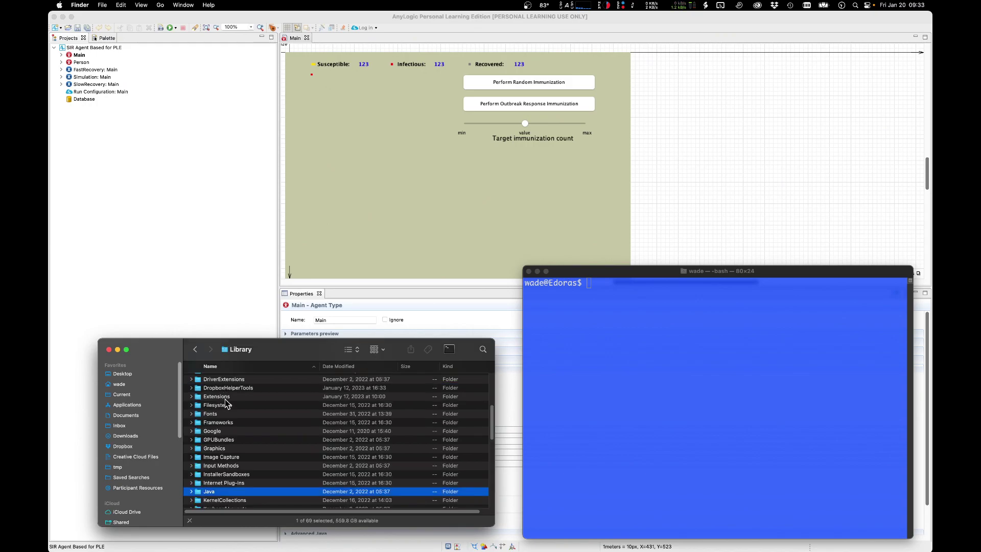
pyautogui.doubleClick(231, 494)
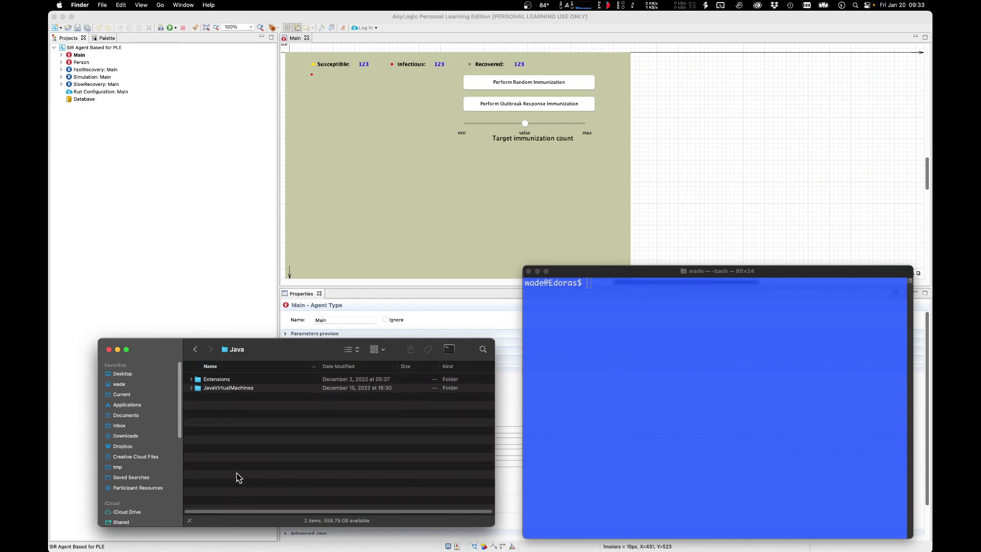
pyautogui.click(231, 388)
pyautogui.doubleClick(231, 389)
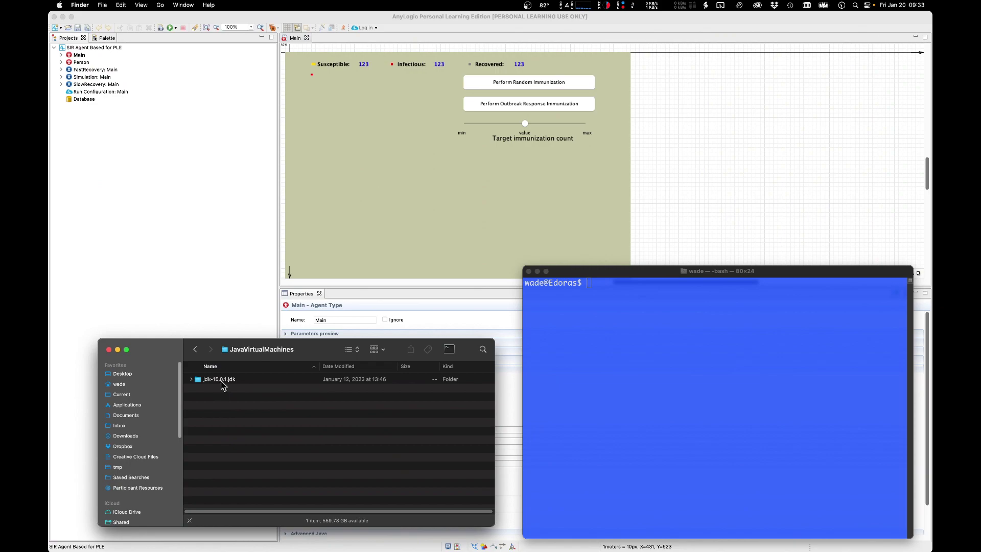
pyautogui.doubleClick(220, 380)
pyautogui.doubleClick(222, 381)
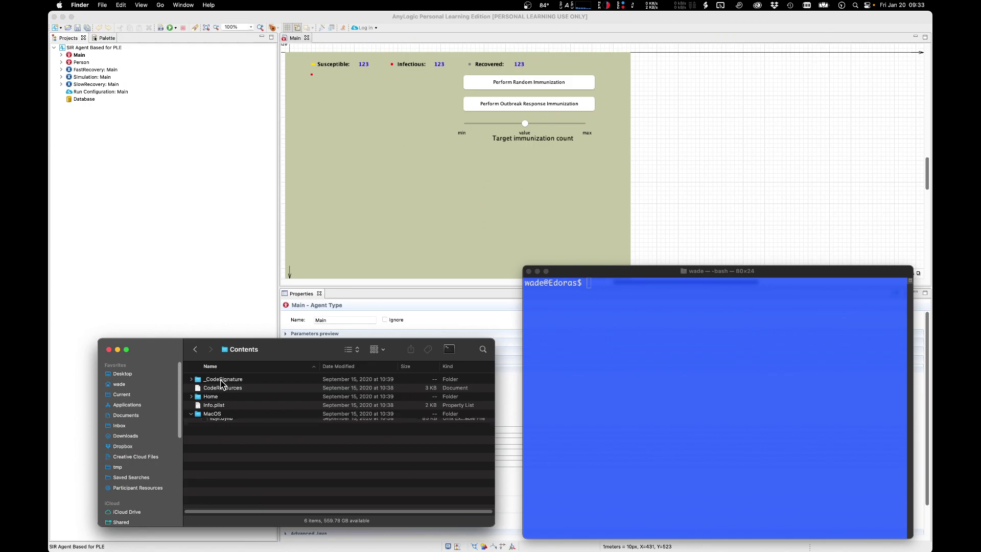
pyautogui.doubleClick(235, 414)
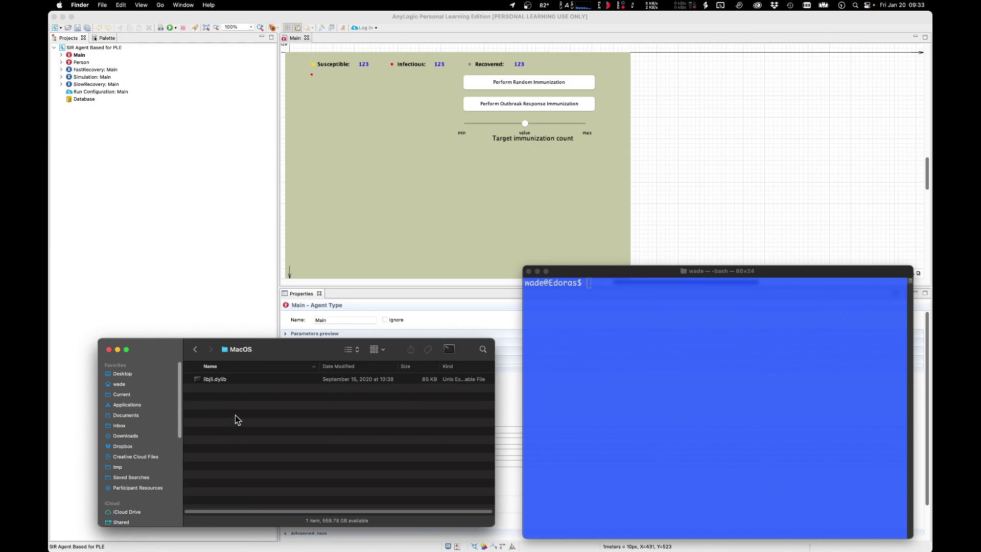
# In Terminal, open "/Applications/AnyLogic 8 PLE.app/Contents/MacOS/AnyLogic.ini" for editing with sudo nano
pyautogui.click(699, 355)
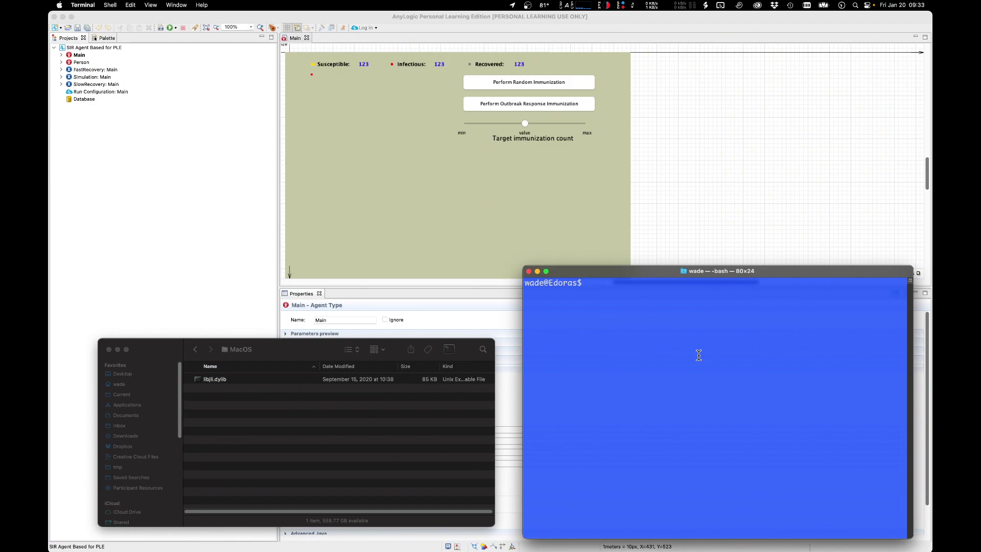
pyautogui.write('sudo nano /Ap')
pyautogui.press('Tab')
pyautogui.write('Any')
pyautogui.press('Tab')
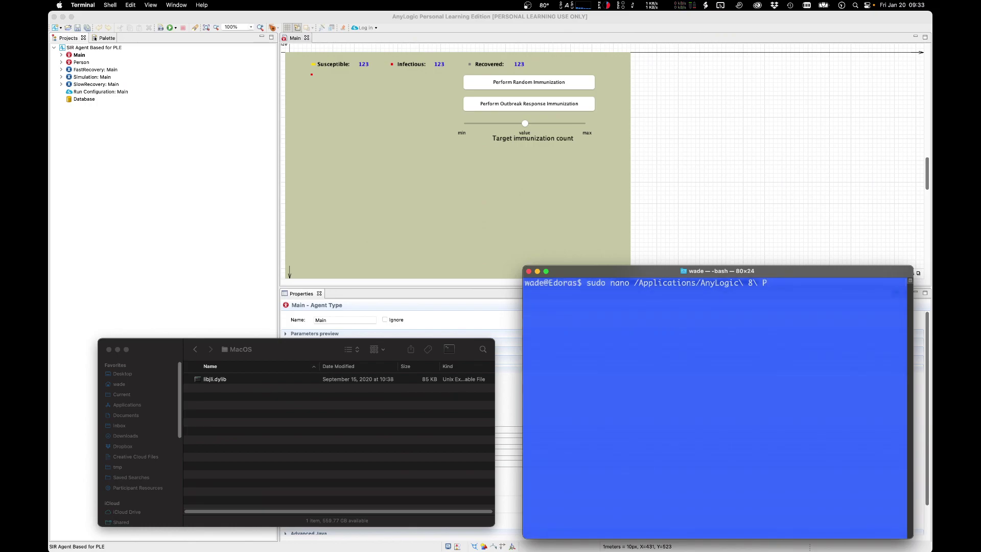
pyautogui.write('L')
pyautogui.press('Tab')
pyautogui.write('Con')
pyautogui.press('Tab')
pyautogui.write('Ma')
pyautogui.press('Tab')
pyautogui.write('Any')
pyautogui.press('Tab')
pyautogui.write('.')
pyautogui.press('Tab')
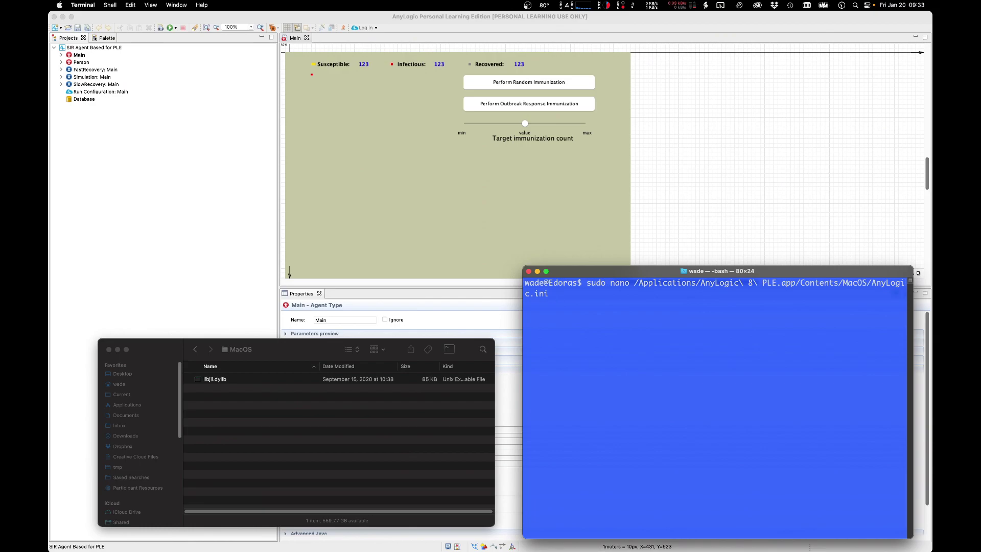
pyautogui.press('Return')
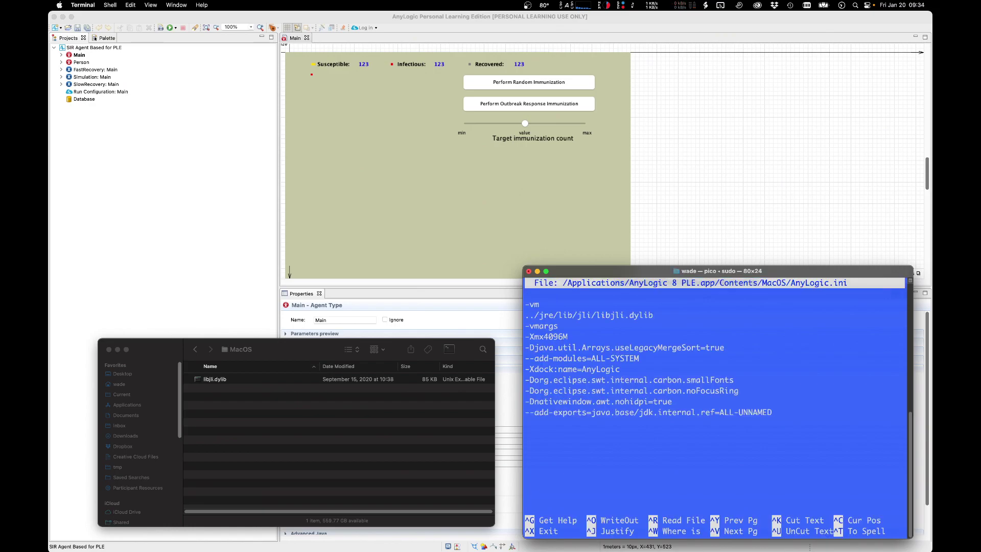
# Delete the relative library path on the line below -vm in AnyLogic.ini, leaving that line empty
pyautogui.press('Down')
pyautogui.press('Left')
pyautogui.press('BackSpace')
pyautogui.press('BackSpace')
pyautogui.press('BackSpace')
pyautogui.press('BackSpace')
pyautogui.press('BackSpace')
pyautogui.press('BackSpace')
pyautogui.press('BackSpace')
pyautogui.press('BackSpace')
pyautogui.press('BackSpace')
pyautogui.press('BackSpace')
pyautogui.press('BackSpace')
pyautogui.press('BackSpace')
pyautogui.press('BackSpace')
pyautogui.press('BackSpace')
pyautogui.press('BackSpace')
pyautogui.press('BackSpace')
pyautogui.press('BackSpace')
pyautogui.press('BackSpace')
pyautogui.press('BackSpace')
pyautogui.press('BackSpace')
pyautogui.press('BackSpace')
pyautogui.press('BackSpace')
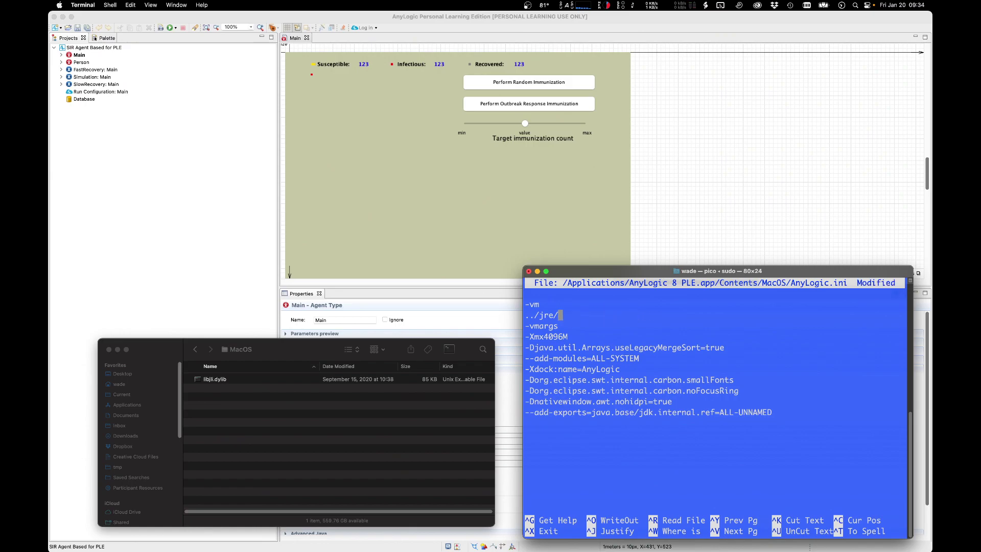
pyautogui.press('BackSpace')
pyautogui.press('BackSpace')
# Copy the pathname of libjli.dylib from Finder and paste it on the empty line below -vm in AnyLogic.ini
pyautogui.click(328, 466)
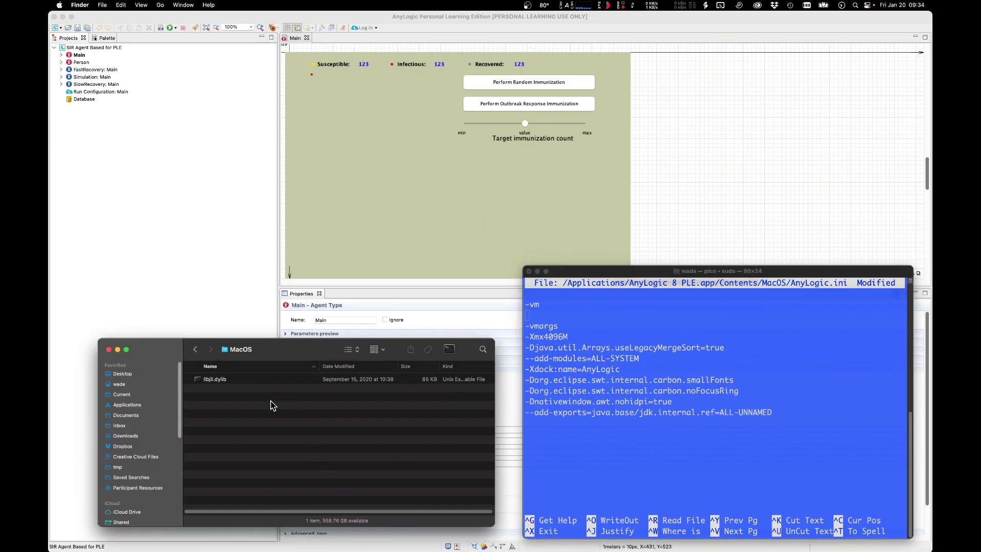
pyautogui.rightClick(225, 384)
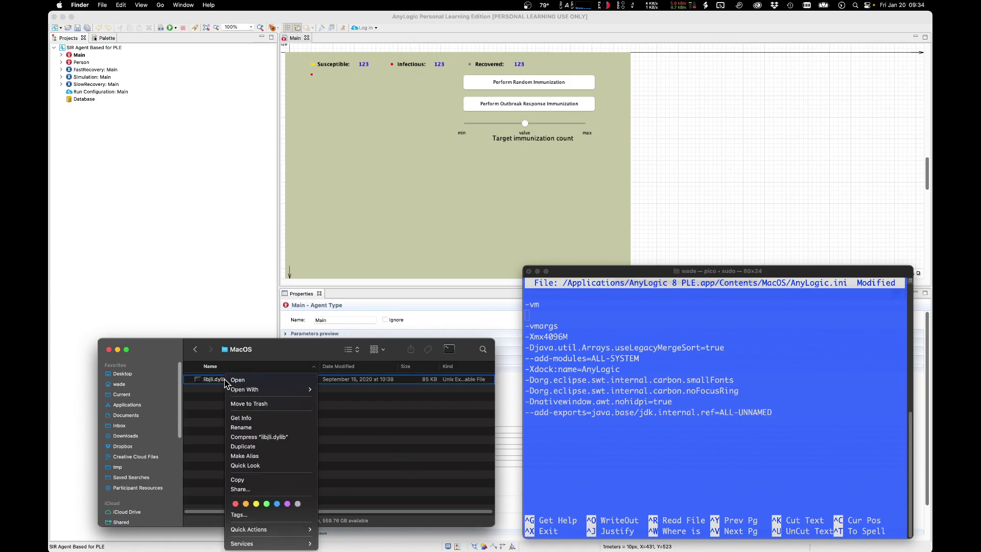
pyautogui.press('alt')
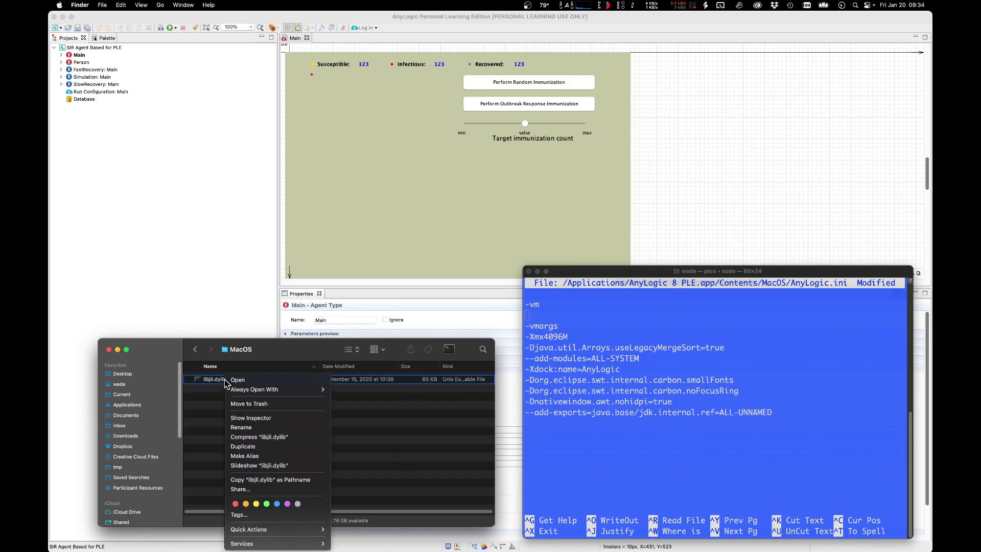
pyautogui.click(287, 483)
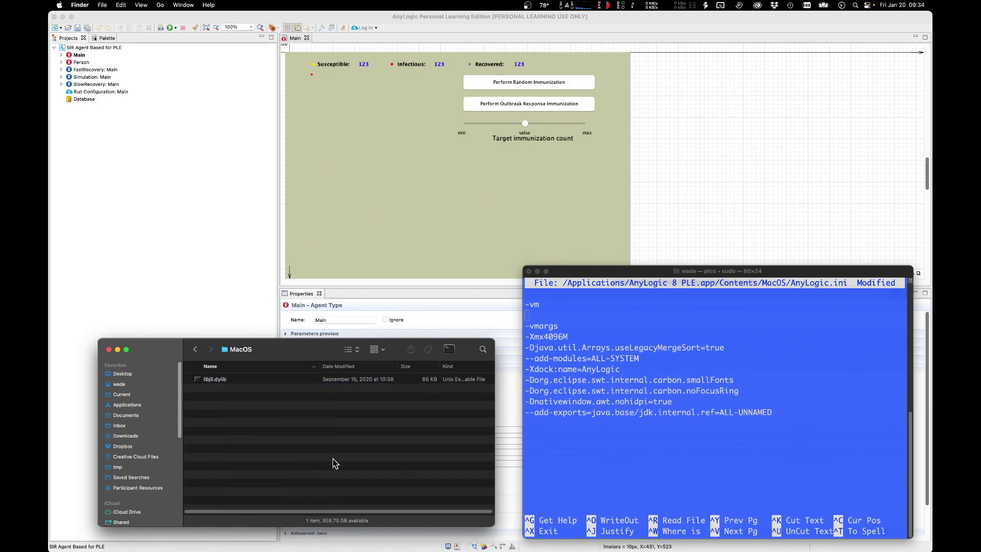
pyautogui.click(592, 310)
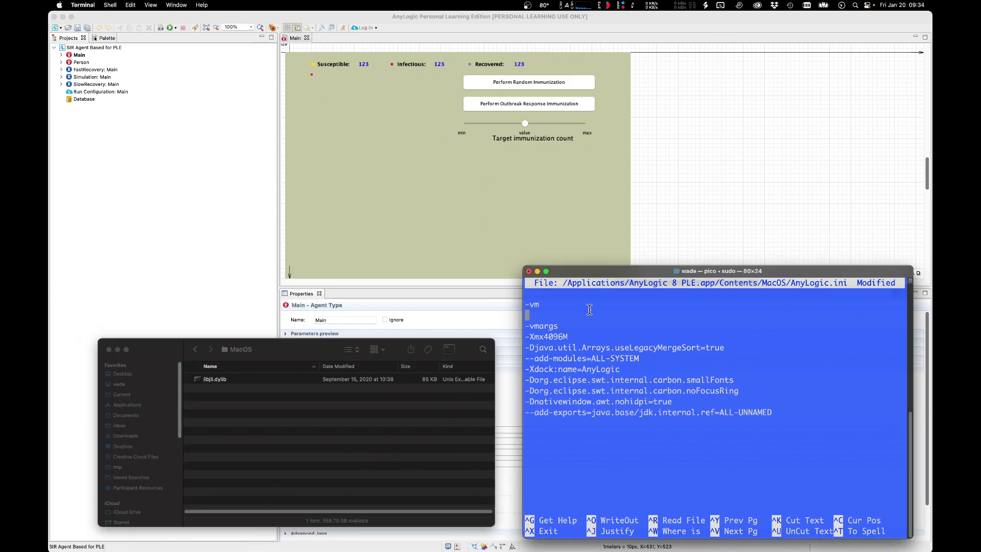
pyautogui.press('super+v')
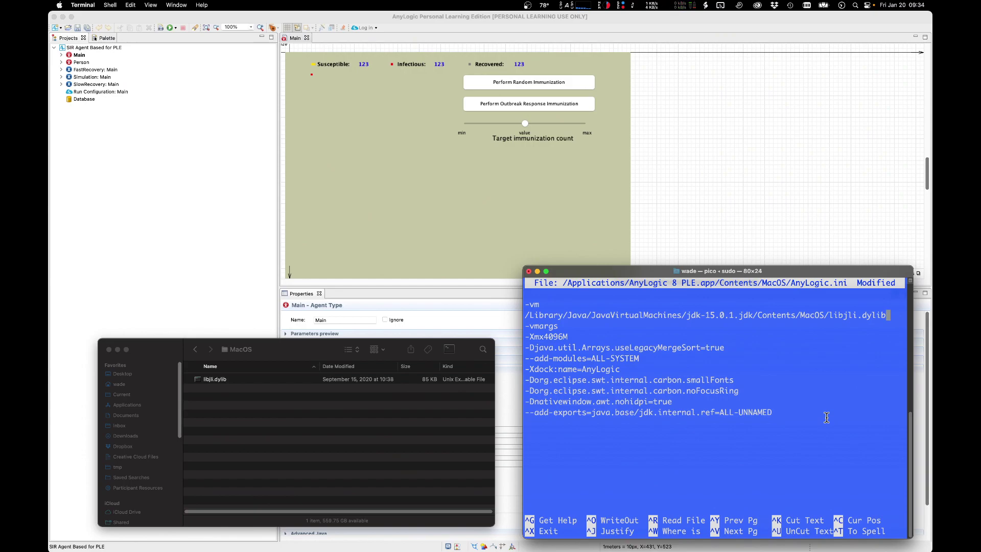
# Save AnyLogic.ini under its existing name and exit the nano editor
pyautogui.hotkey('ctrl', 'o')
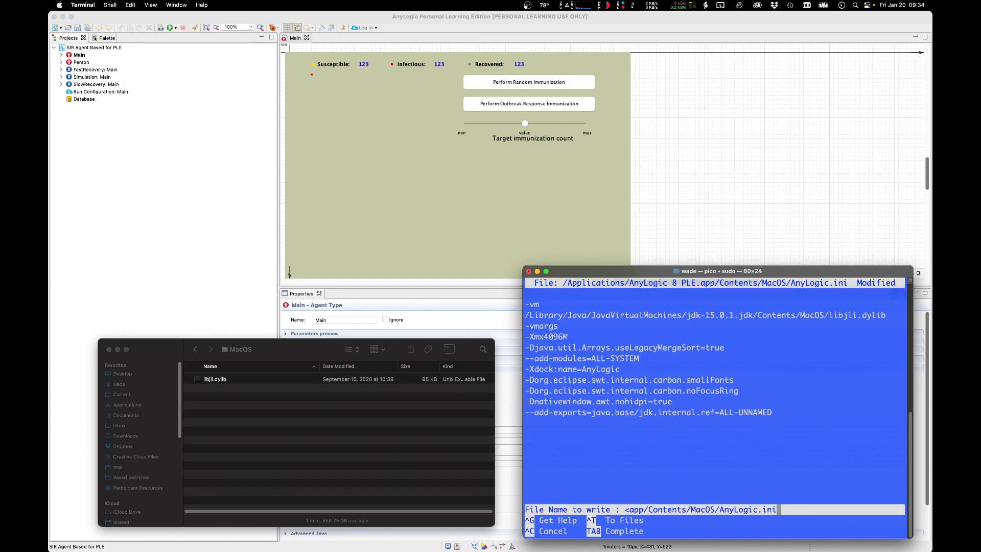
pyautogui.press('Return')
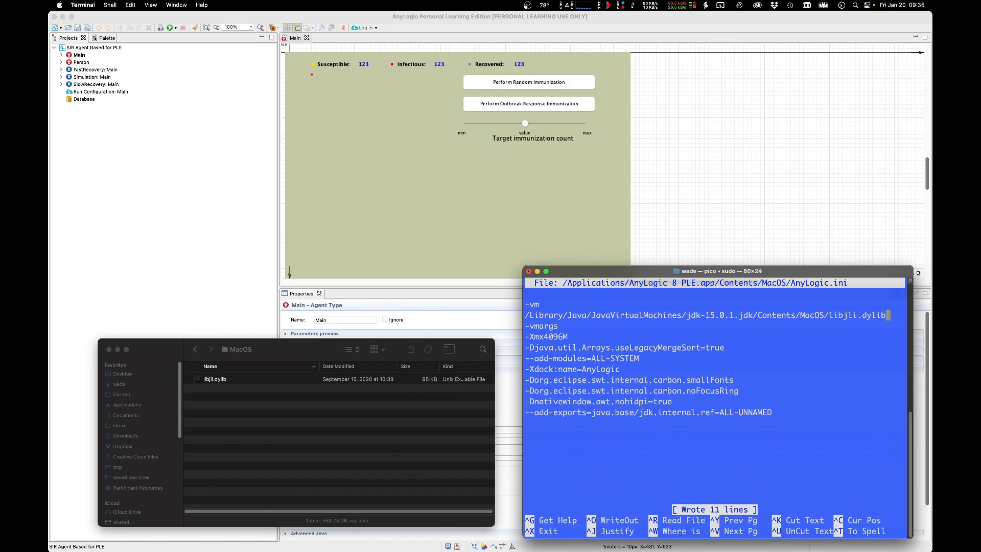
pyautogui.hotkey('ctrl', 'x')
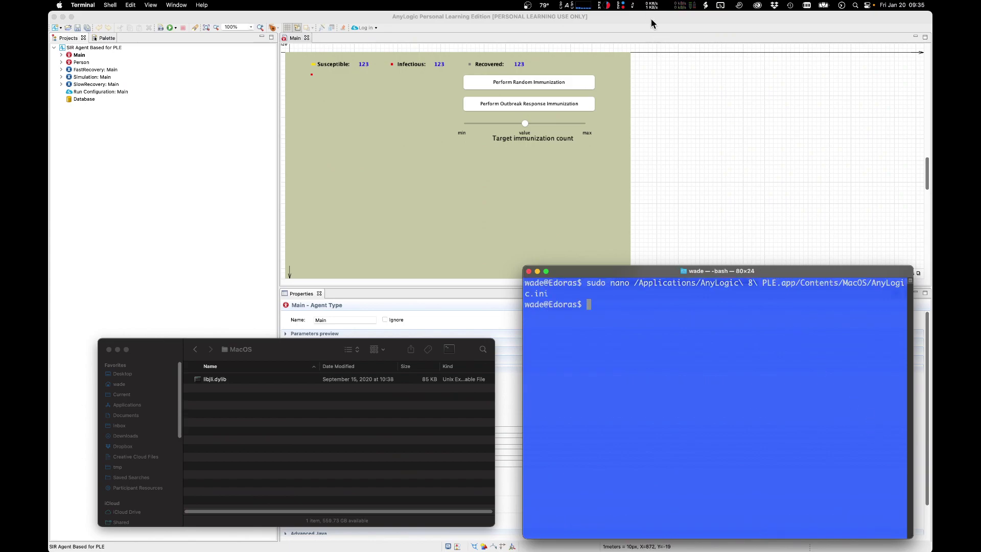
# In AnyLogic's preferences, start a new Standard VM definition in the installed Java runtimes (Installed JREs)
pyautogui.click(637, 16)
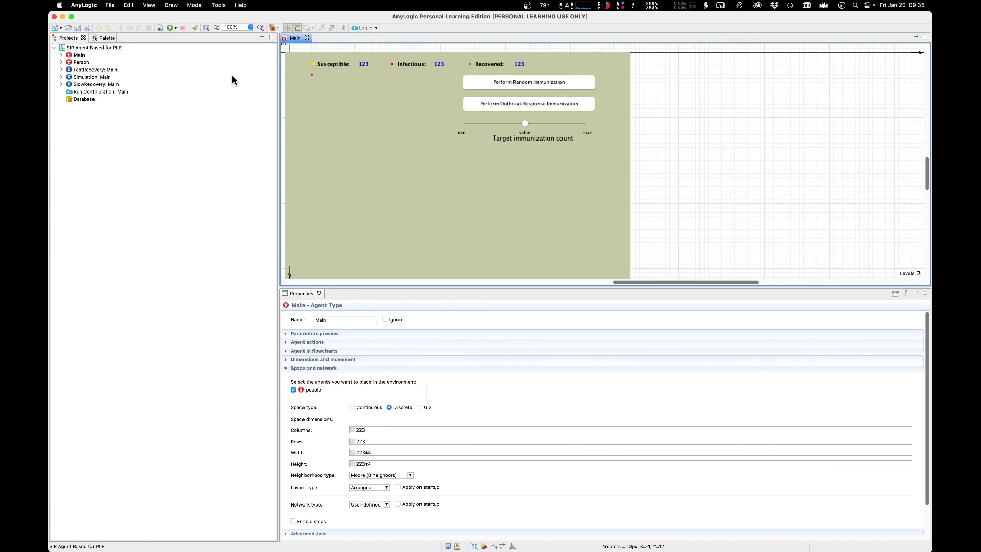
pyautogui.click(82, 5)
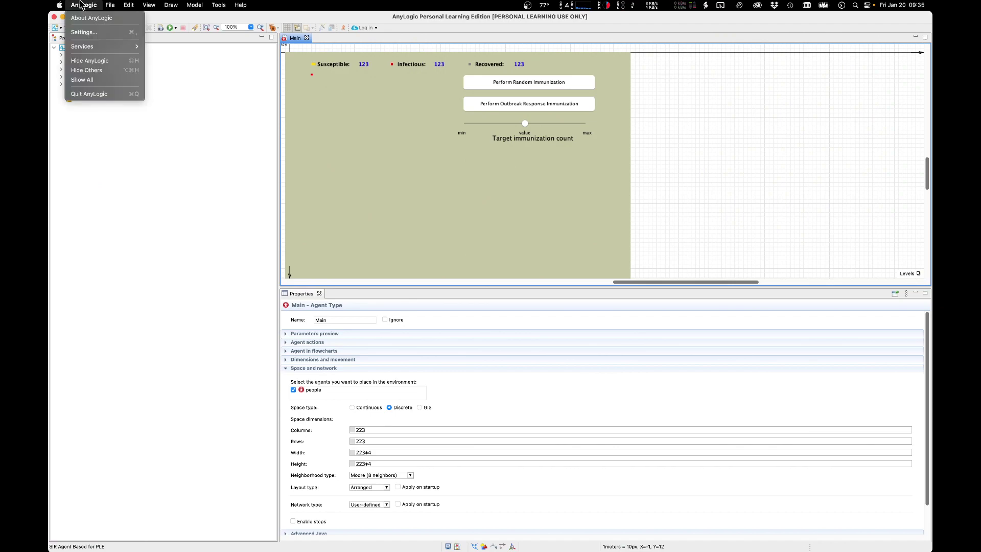
pyautogui.click(94, 33)
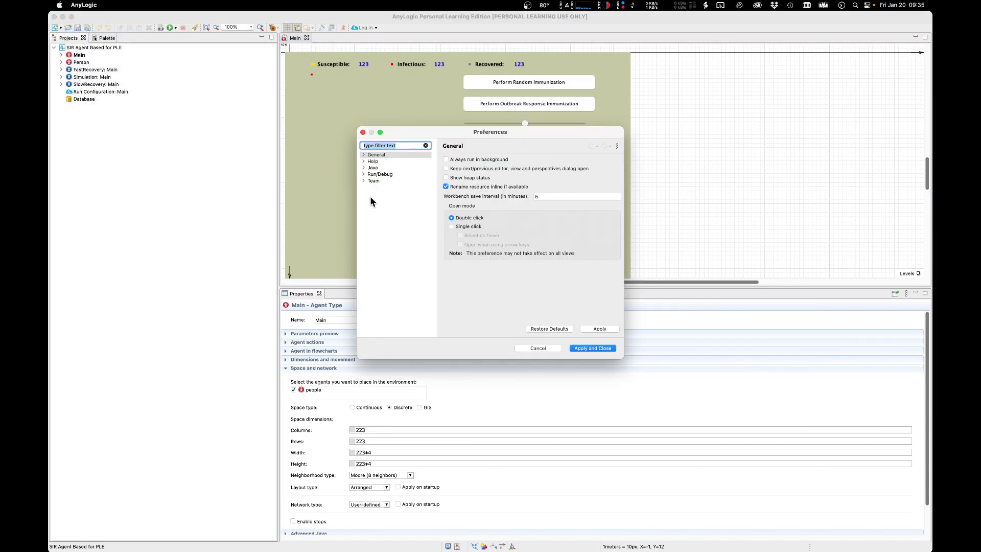
pyautogui.click(364, 168)
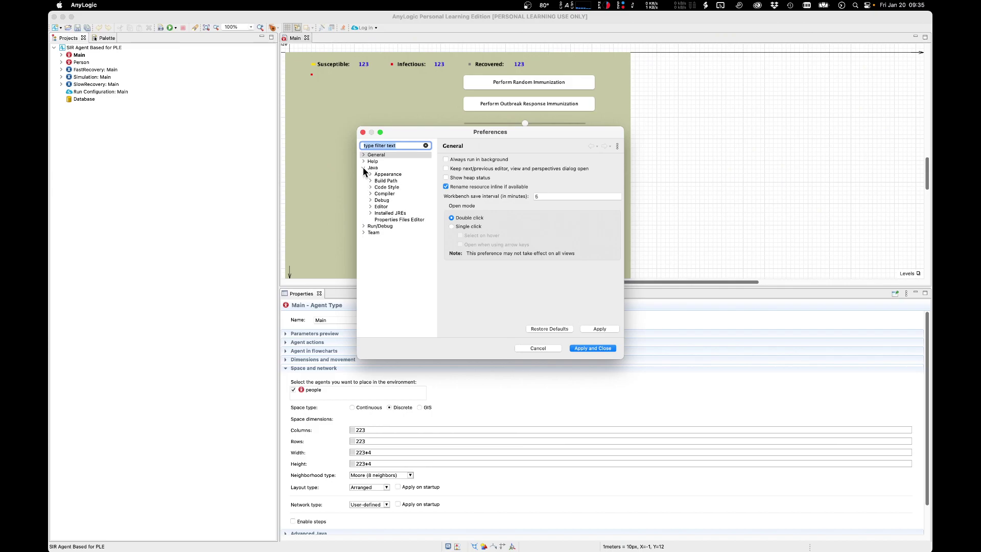
pyautogui.click(400, 214)
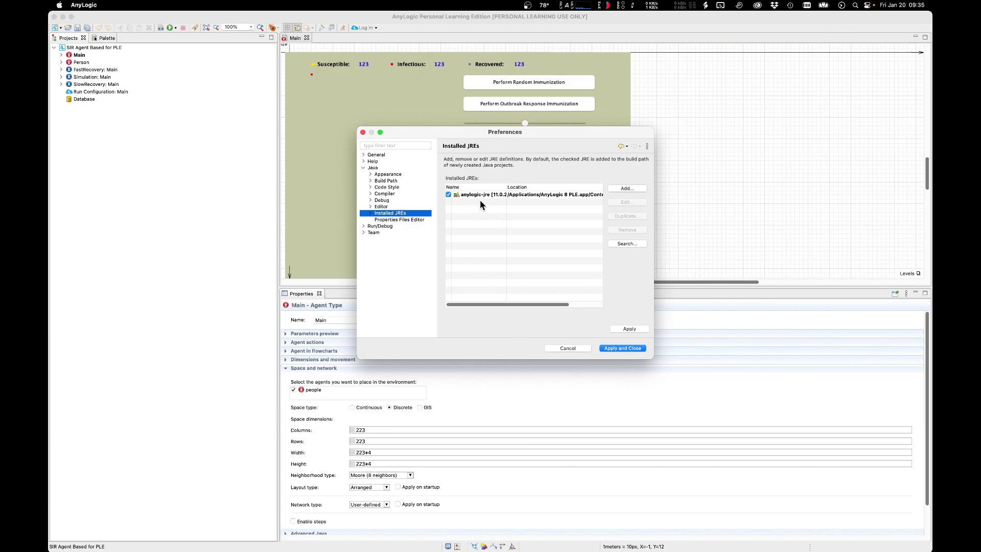
pyautogui.click(637, 189)
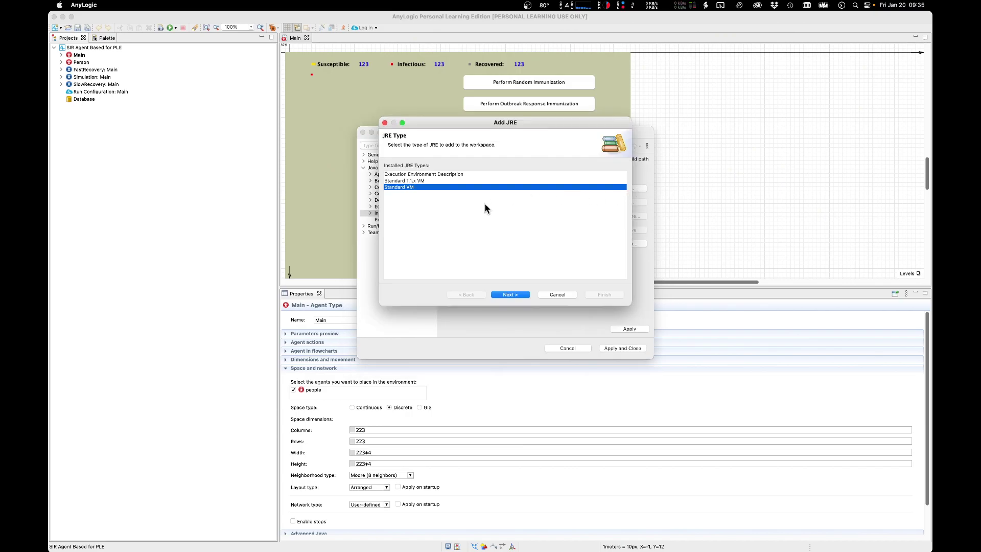
pyautogui.click(522, 297)
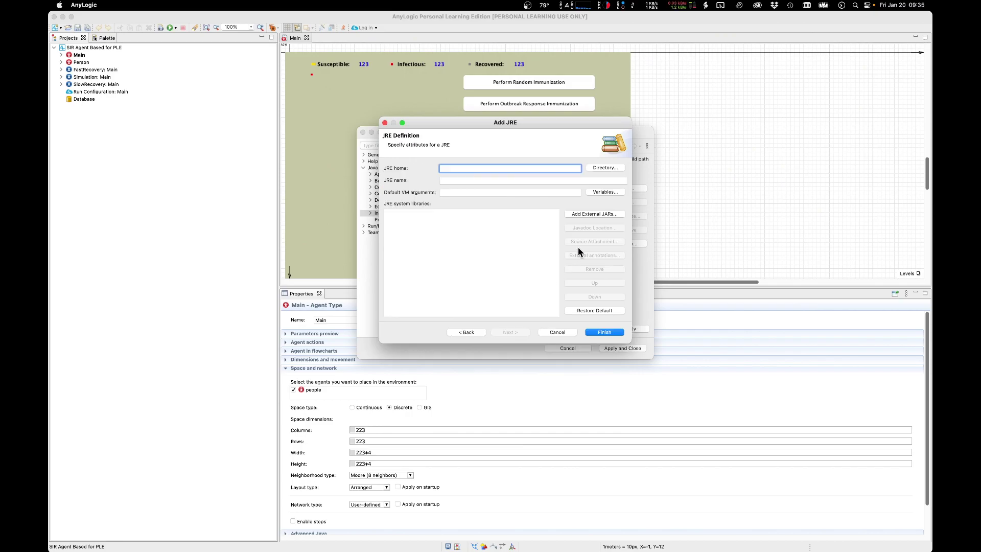
# Set the new JRE's home directory to /Library/Java/JavaVirtualMachines/jdk-15.0.1.jdk/Contents/Home
pyautogui.click(614, 165)
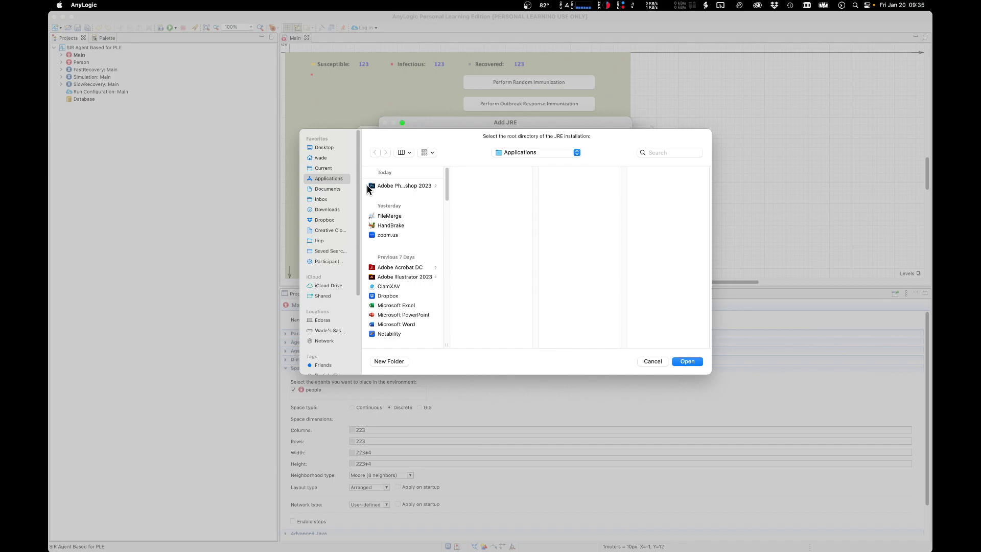
pyautogui.click(529, 151)
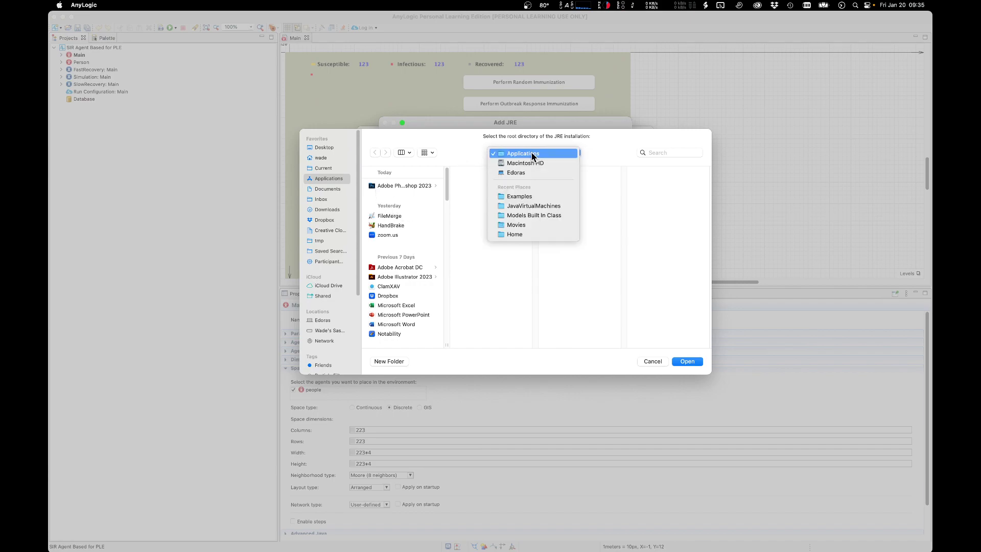
pyautogui.click(533, 163)
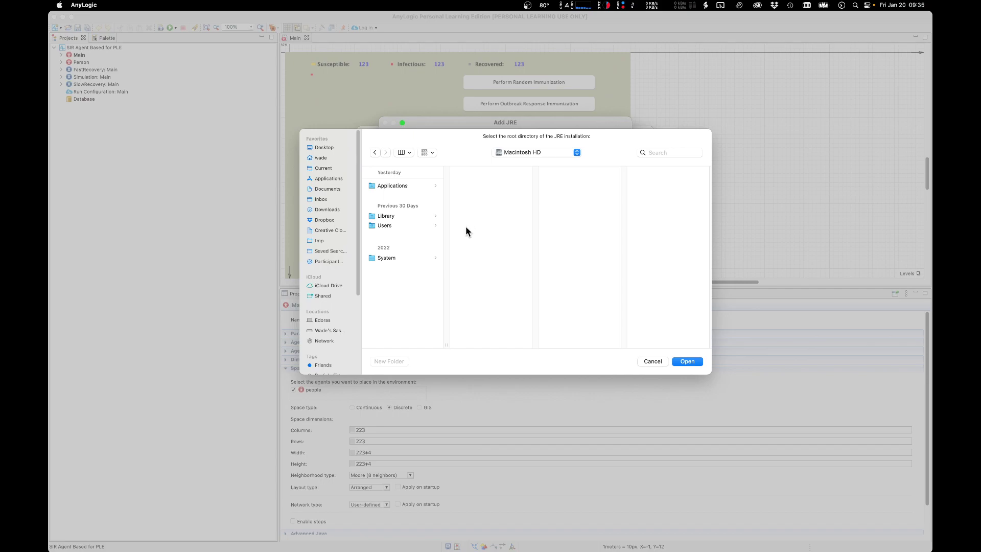
pyautogui.click(388, 215)
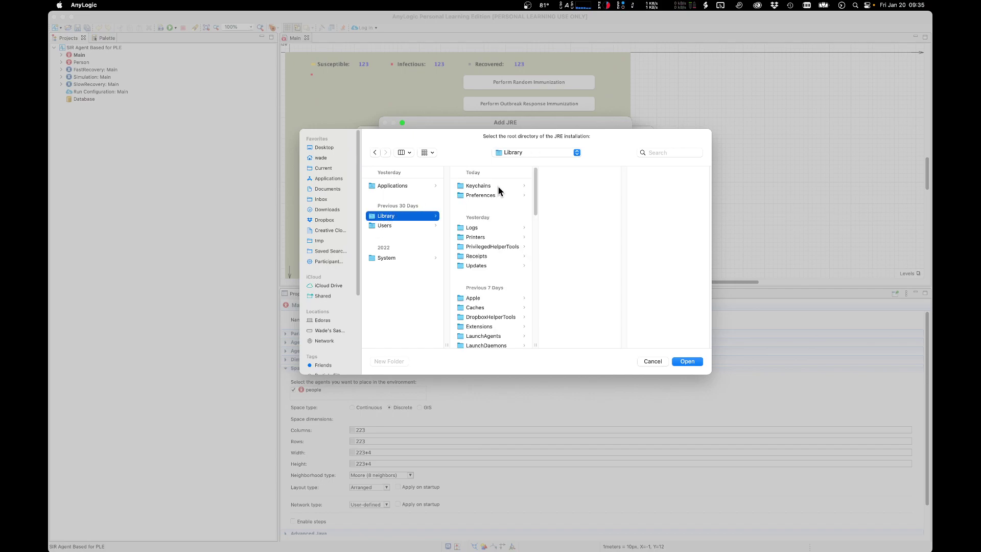
pyautogui.write('java')
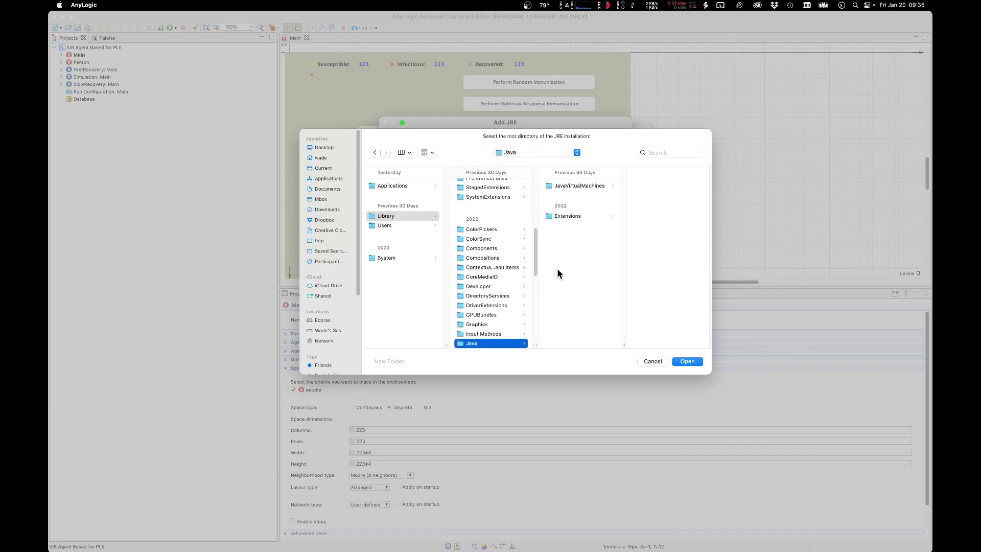
pyautogui.click(585, 188)
pyautogui.click(656, 185)
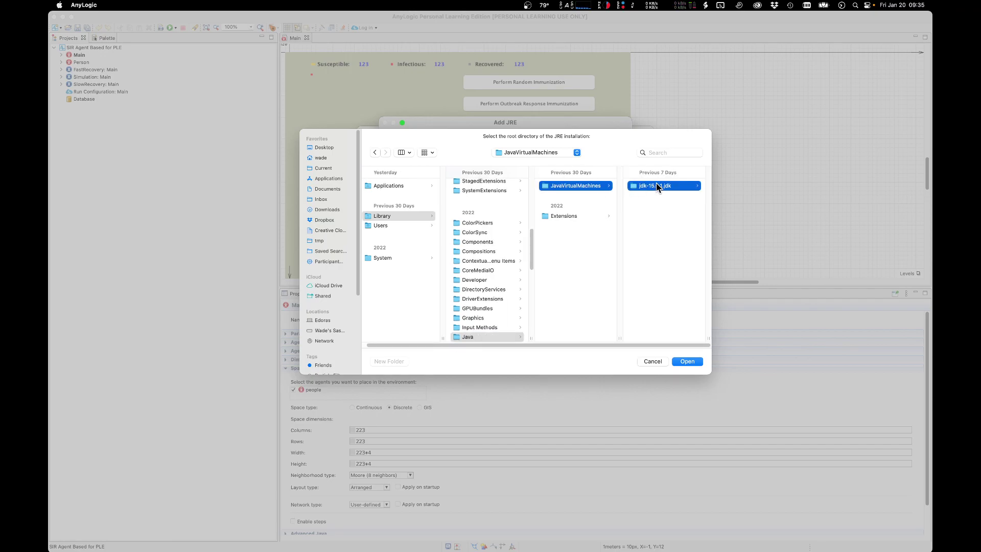
pyautogui.click(657, 185)
pyautogui.click(658, 205)
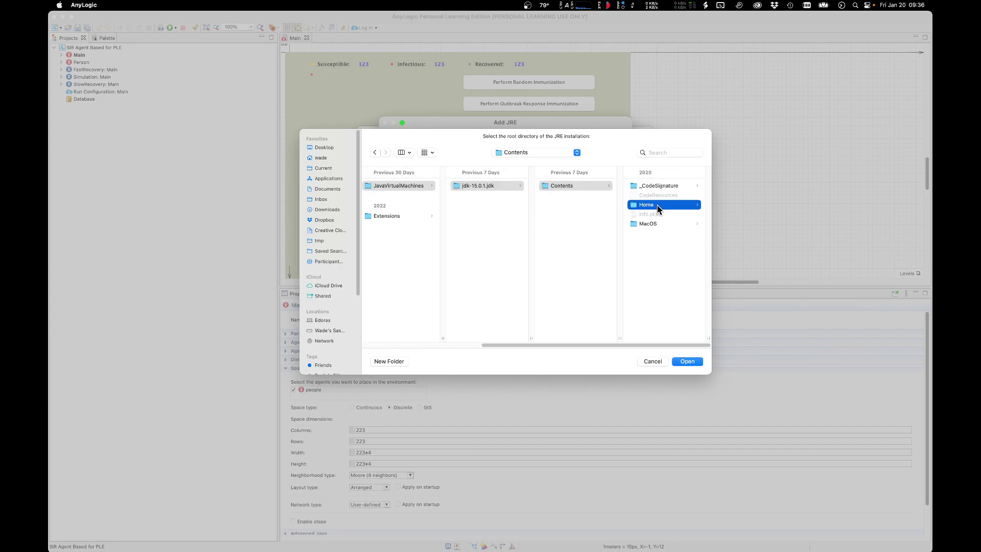
pyautogui.click(688, 362)
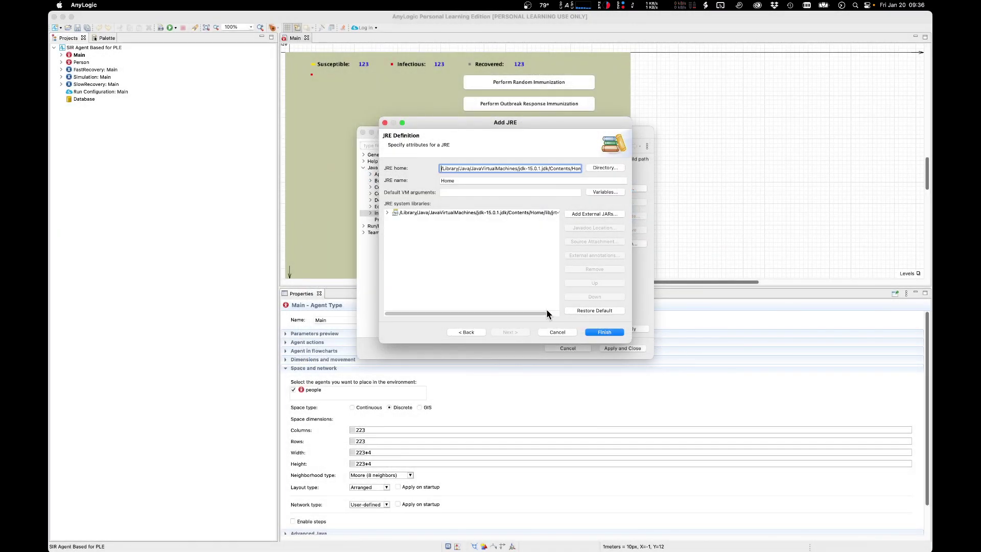
# Name the new JRE "OS JRE", make it the default runtime, and apply the preferences
pyautogui.doubleClick(467, 181)
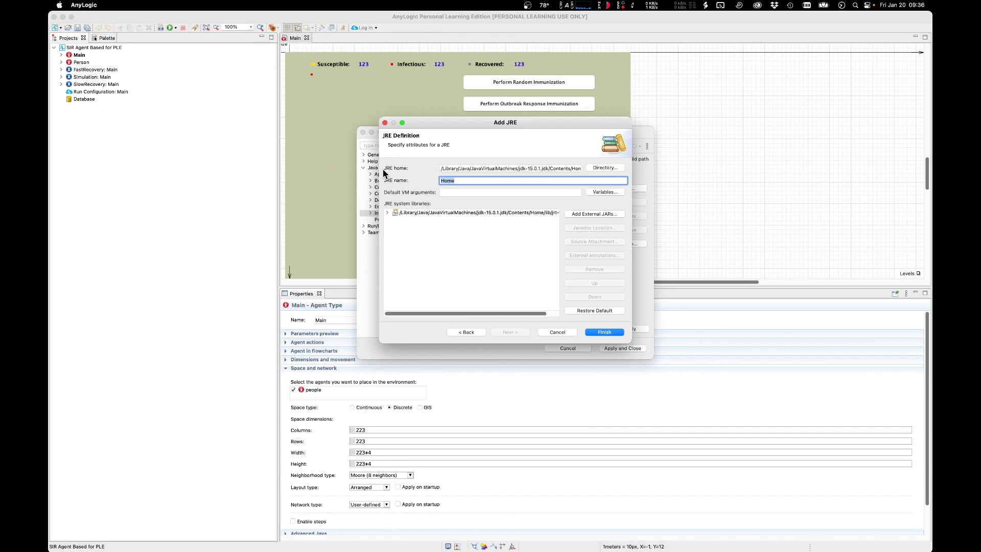
pyautogui.write('OS JRE')
pyautogui.click(610, 332)
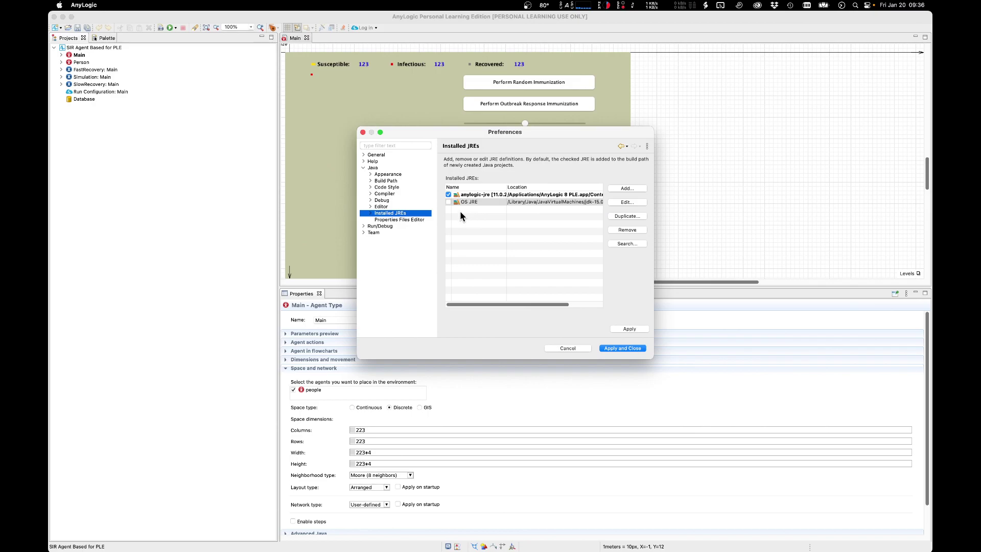
pyautogui.click(448, 203)
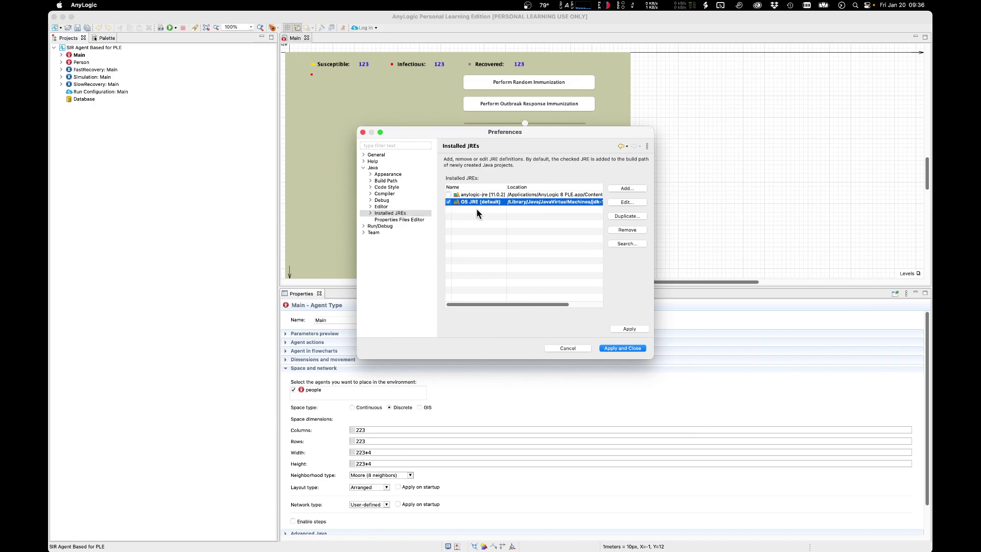
pyautogui.click(639, 349)
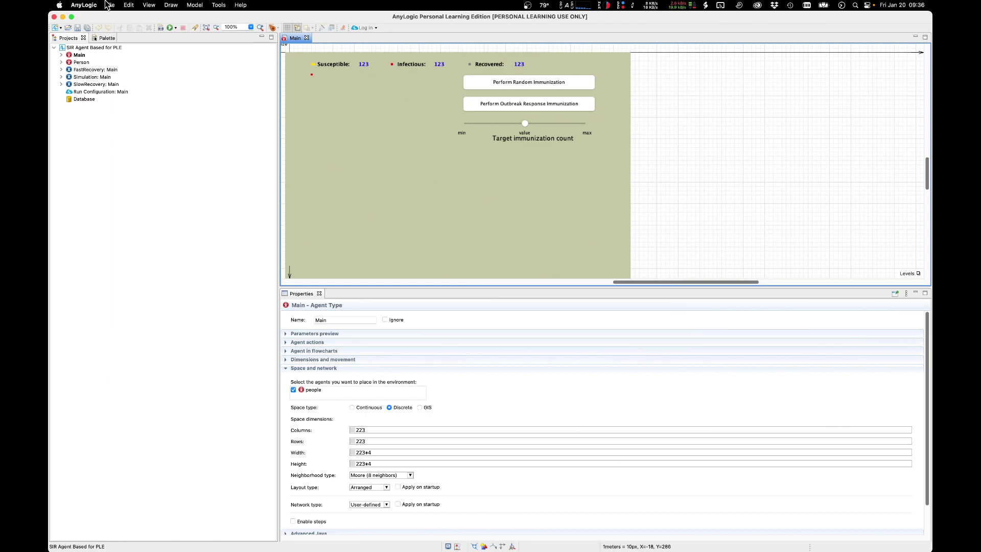
# Run the Simulation: Main experiment to check the Java version in its console, close its browser page, and return to AnyLogic
pyautogui.click(108, 78)
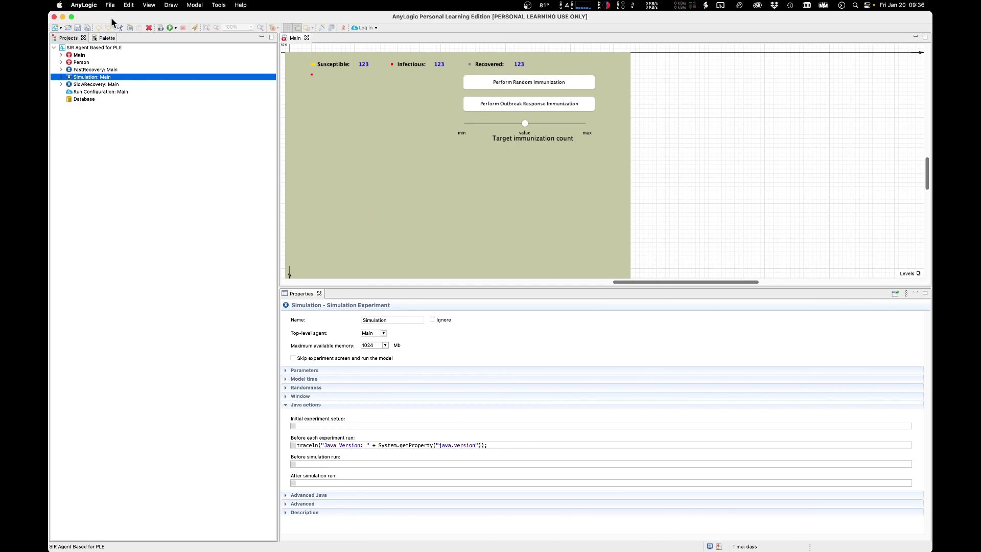
pyautogui.rightClick(104, 80)
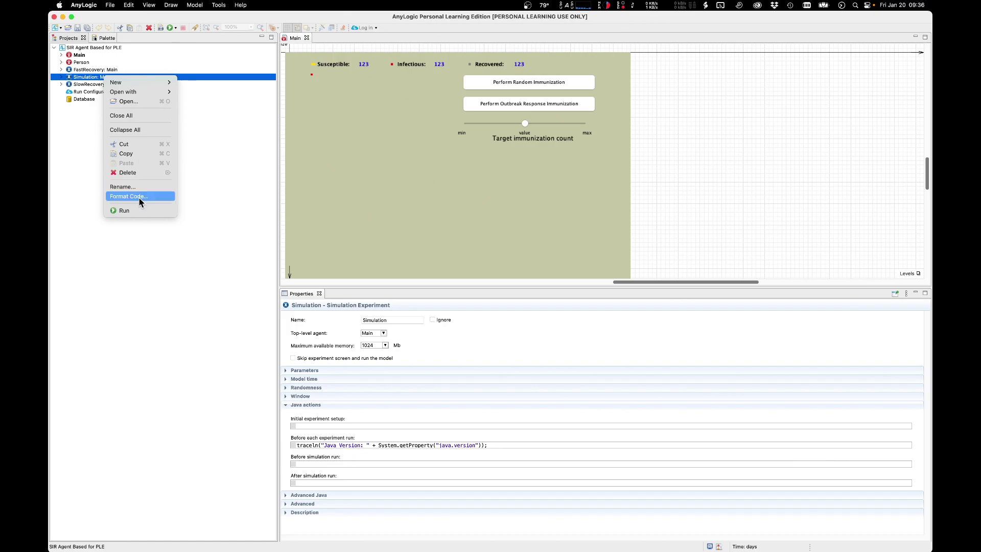
pyautogui.click(136, 213)
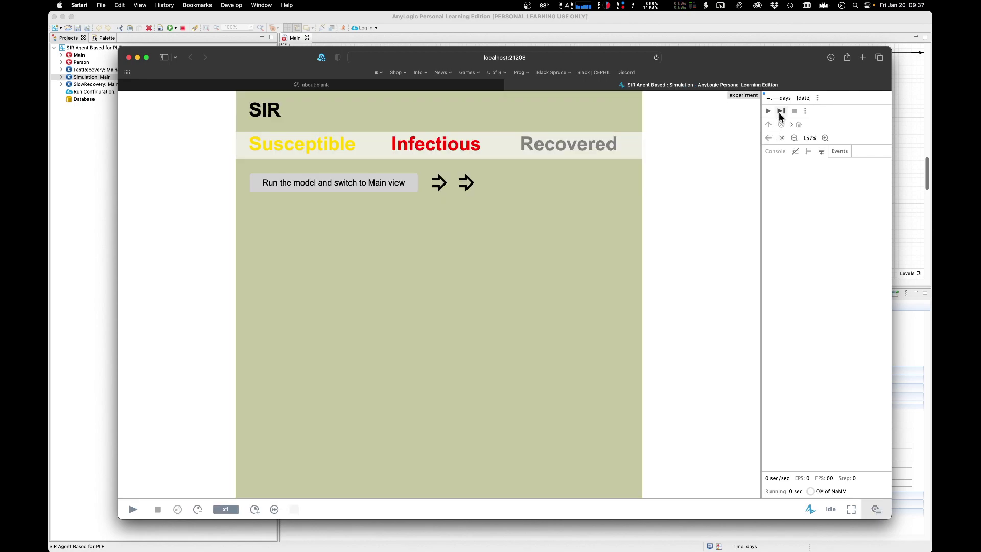
pyautogui.click(772, 111)
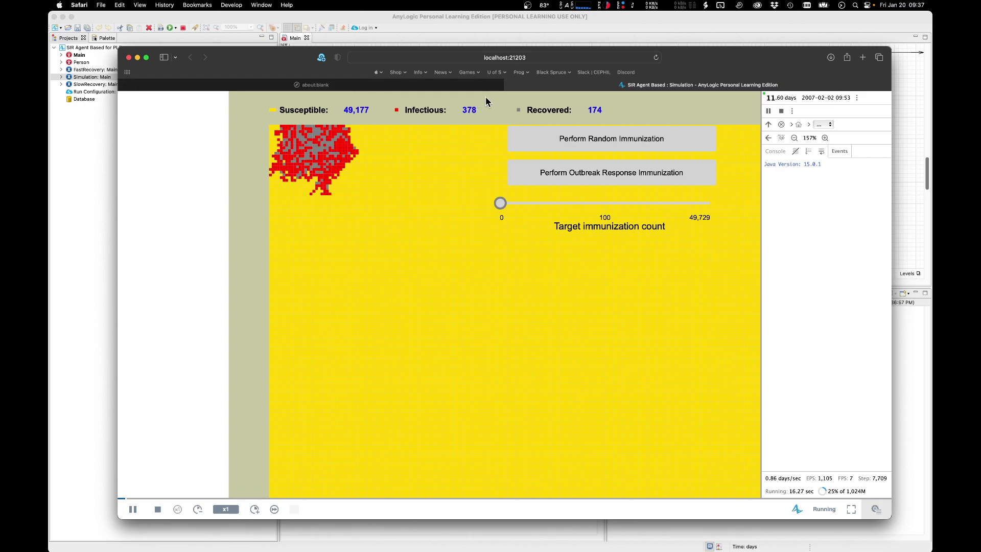
pyautogui.click(510, 85)
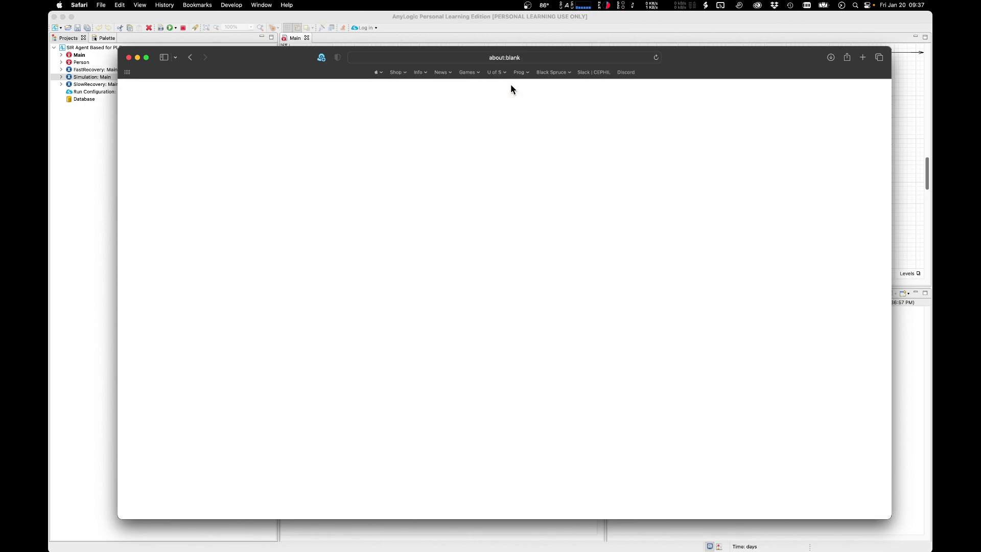
pyautogui.click(499, 16)
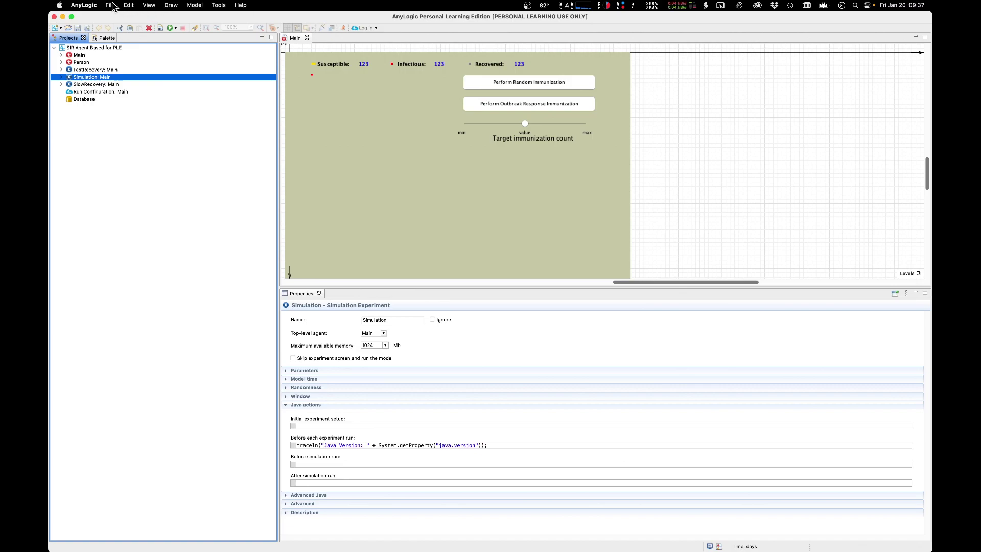
# Quit and relaunch AnyLogic 8 PLE, allowing it to accept incoming network connections
pyautogui.click(84, 5)
pyautogui.click(90, 94)
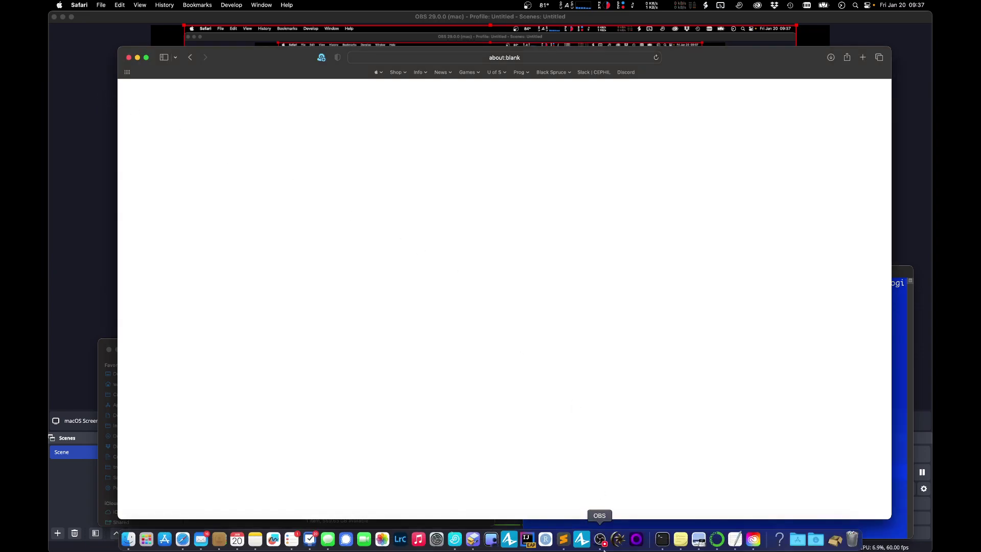
pyautogui.click(583, 547)
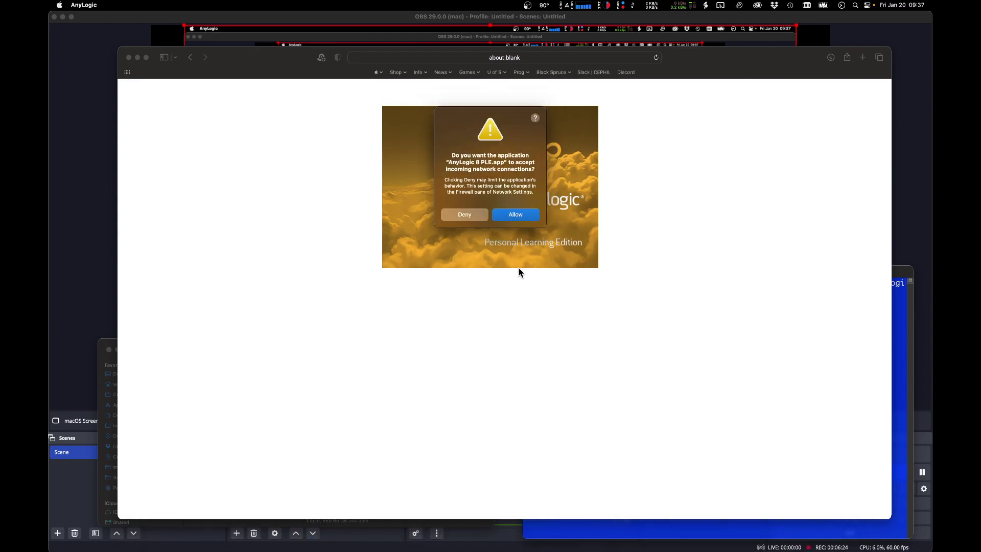
pyautogui.click(512, 214)
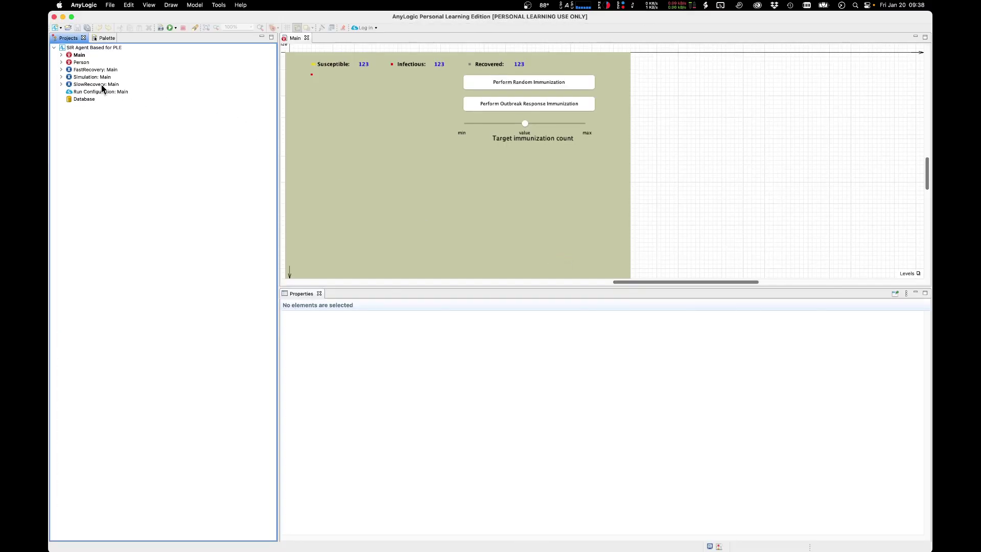
# Rerun the Simulation: Main experiment after the relaunch to check its Java version, and close the browser page
pyautogui.click(101, 77)
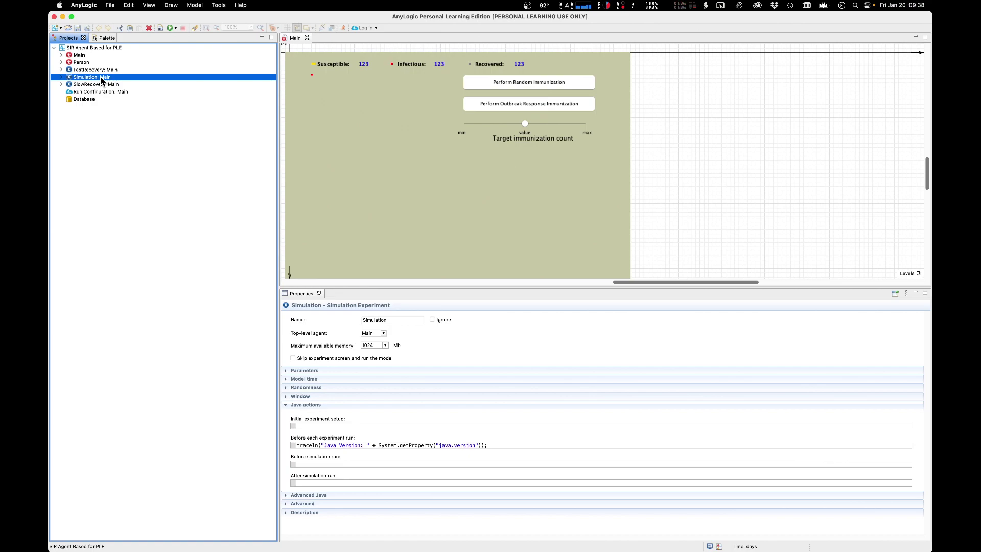
pyautogui.rightClick(100, 75)
pyautogui.click(128, 210)
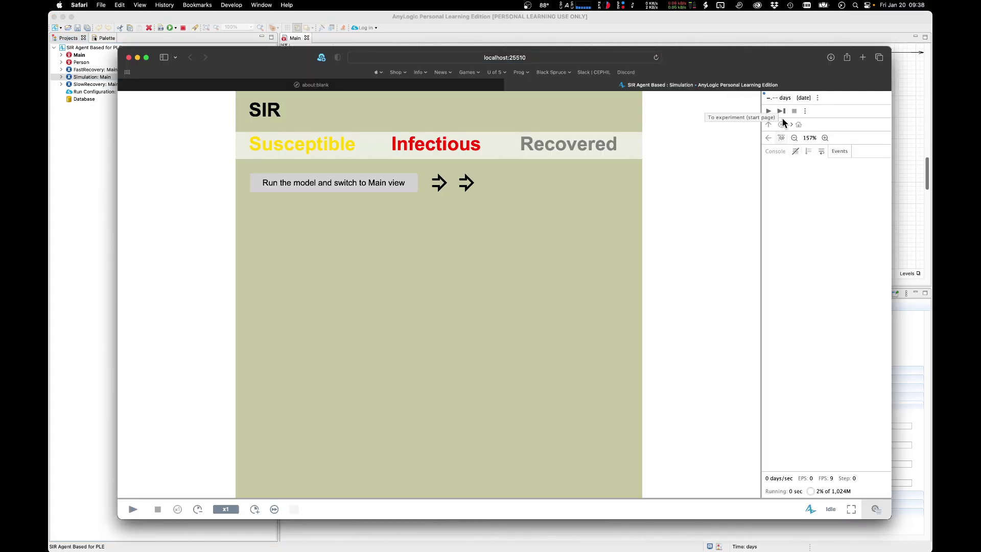
pyautogui.click(768, 112)
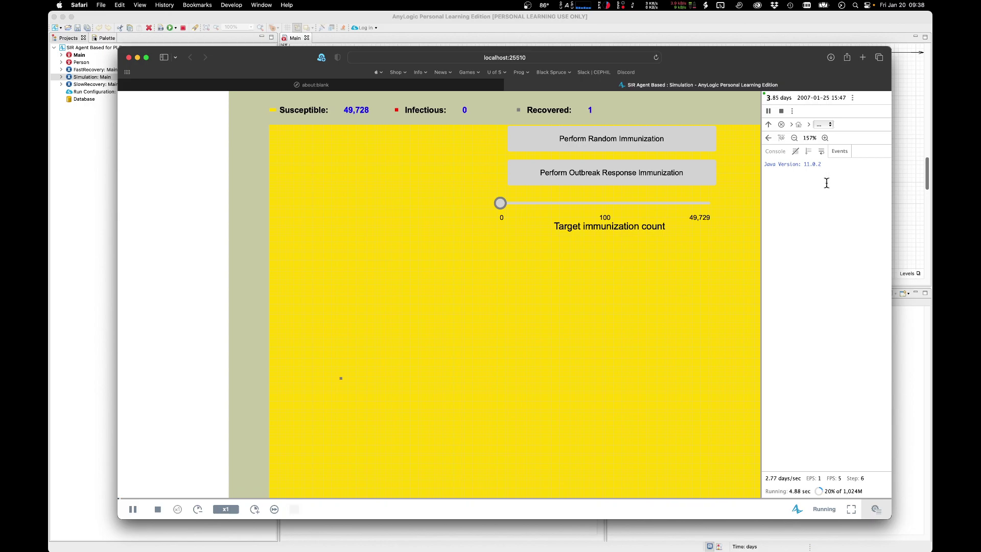
pyautogui.click(509, 85)
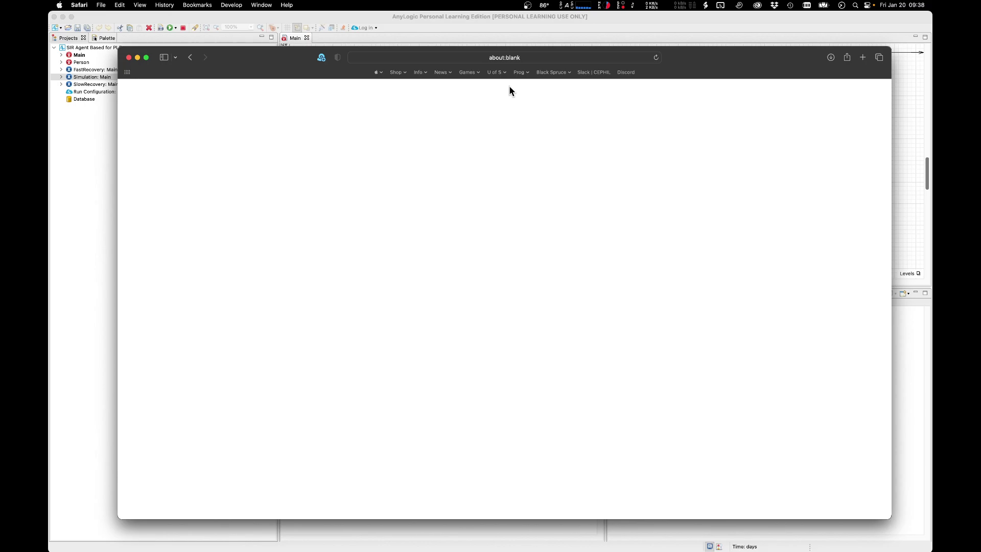
pyautogui.click(480, 18)
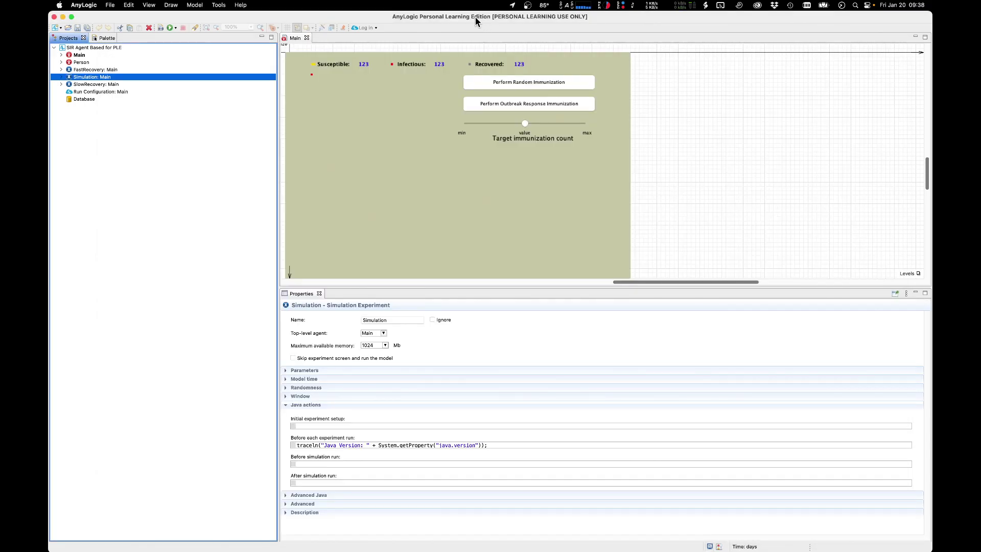
# Make OS JRE the default again among the installed Java runtimes in the preferences, and apply the change
pyautogui.click(92, 5)
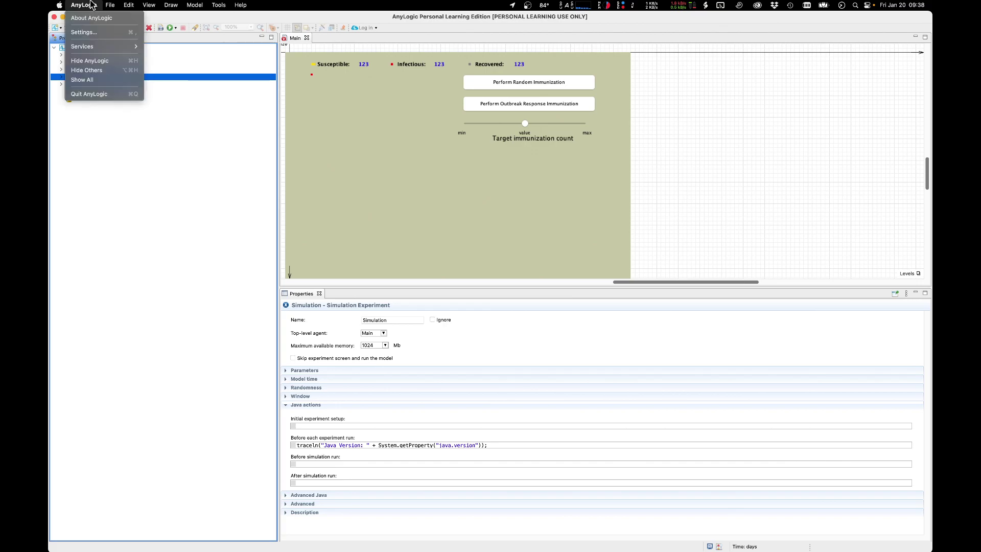
pyautogui.click(91, 32)
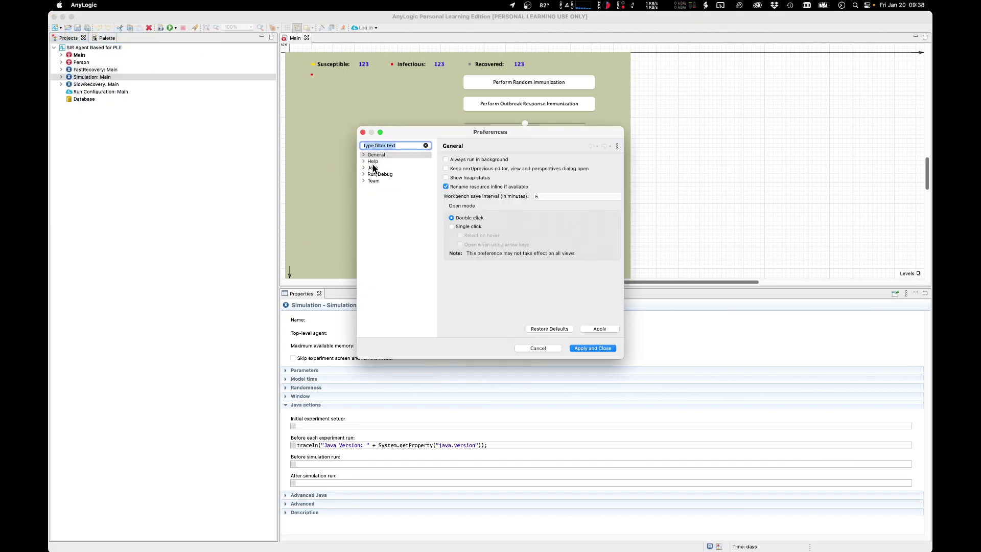
pyautogui.click(369, 168)
pyautogui.click(364, 168)
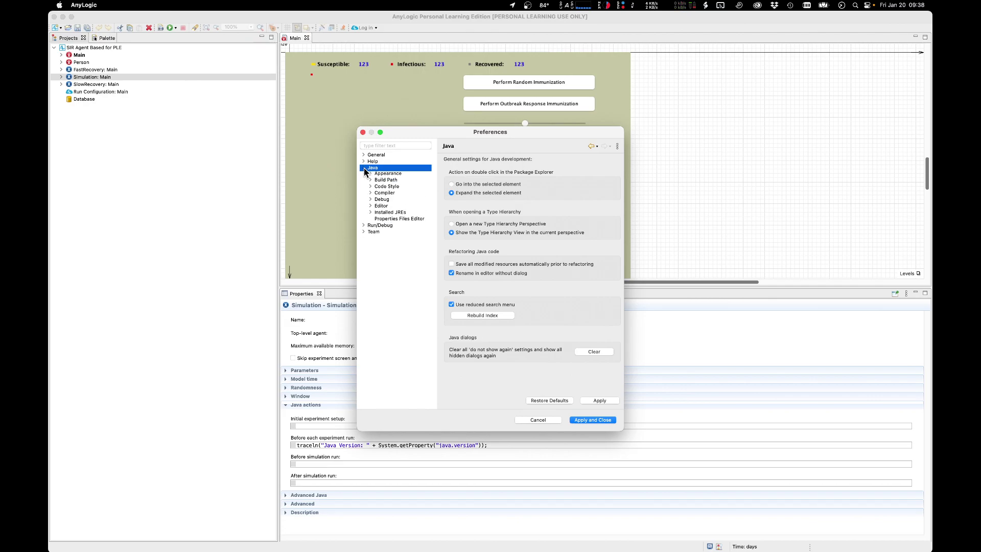
pyautogui.click(397, 214)
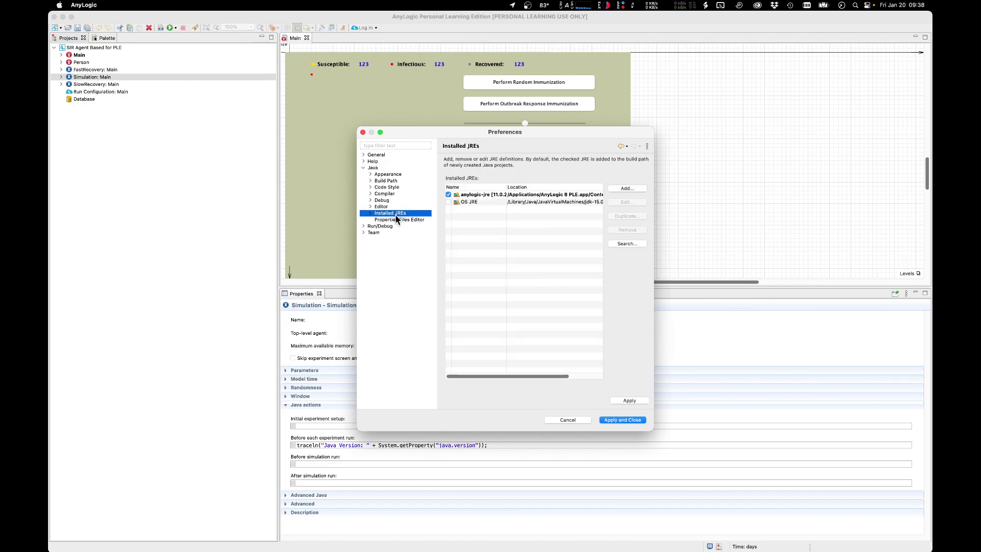
pyautogui.click(448, 201)
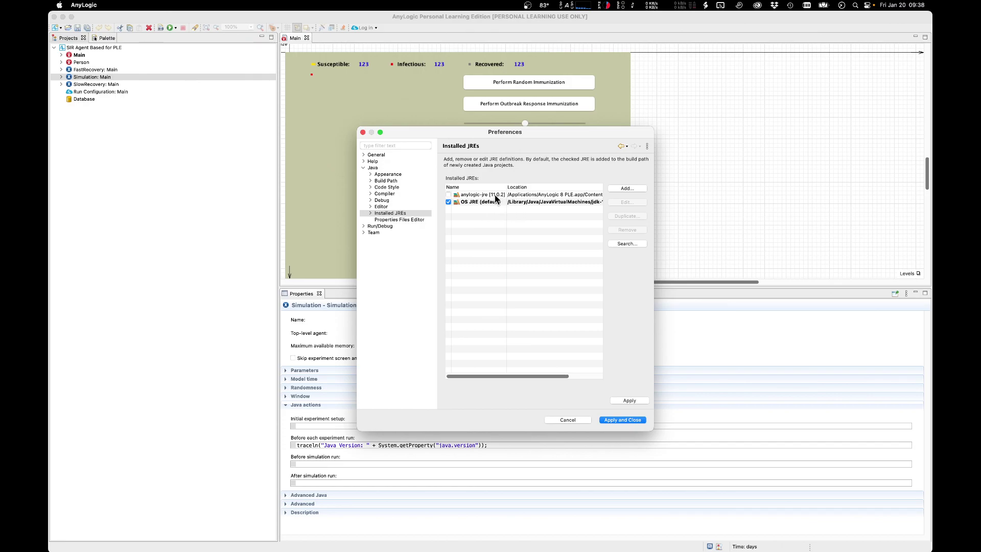
pyautogui.click(632, 419)
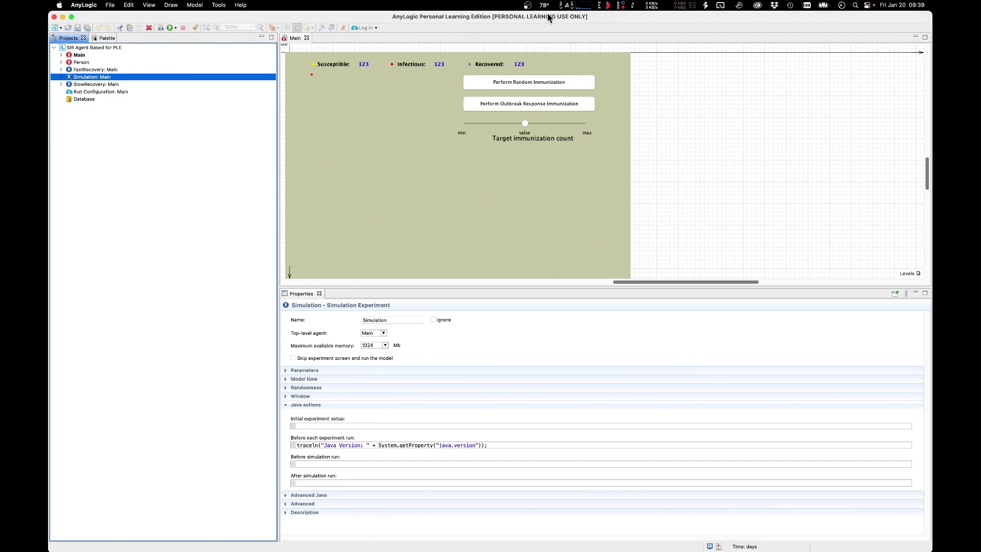
pyautogui.click(527, 5)
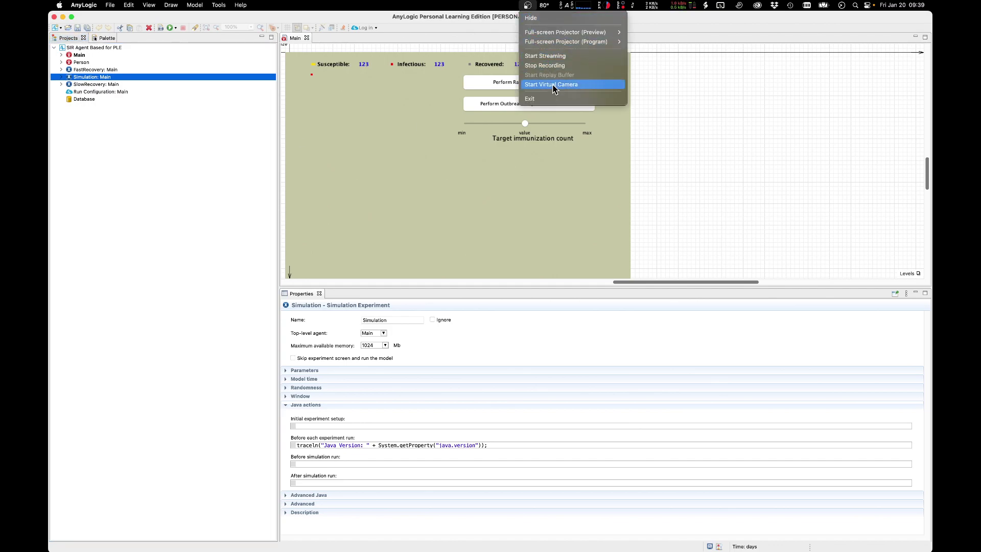